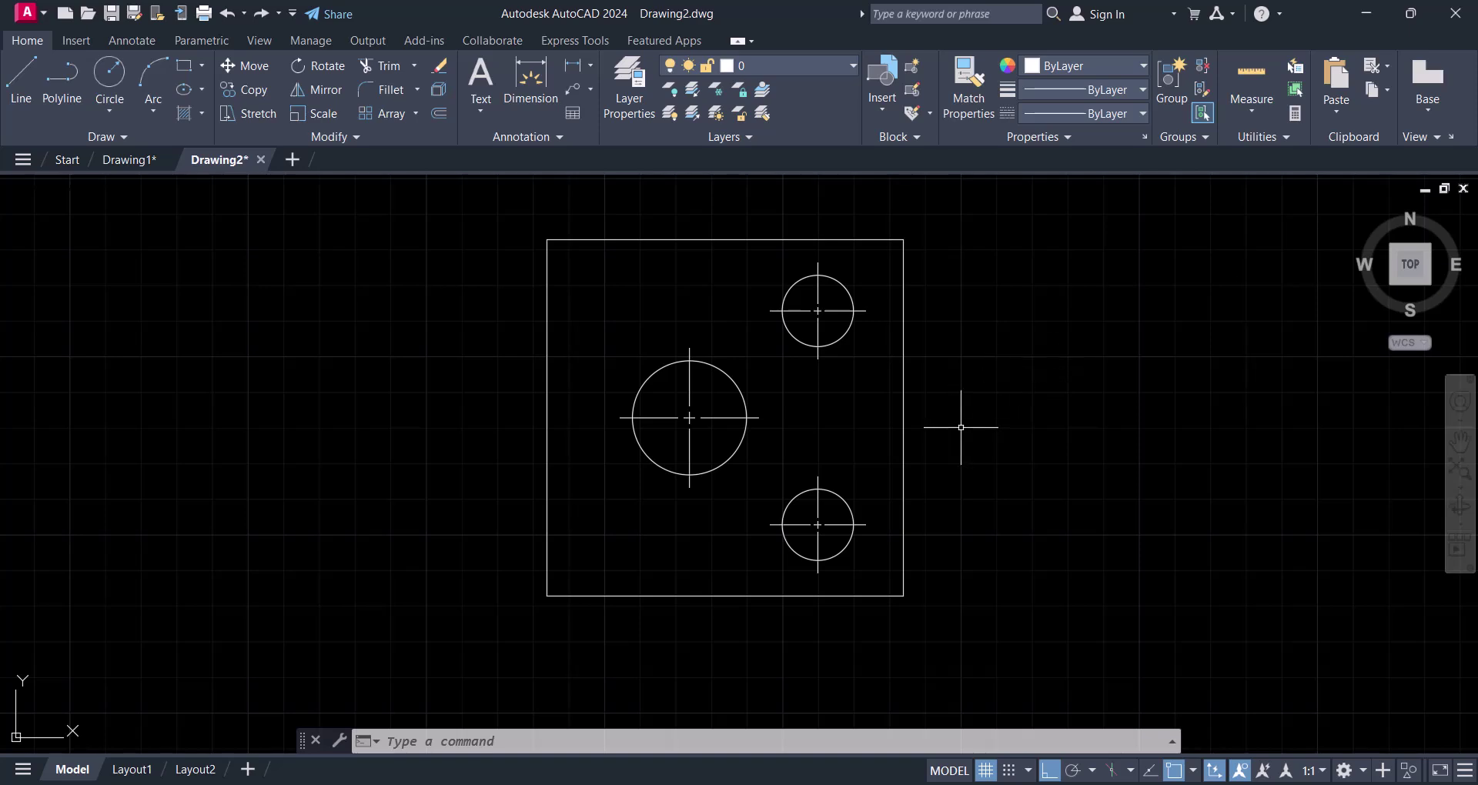
Add a 100 linear dimension across the plate's bottom edge, placed below the plate
scroll(854, 422, "up", 2)
scroll(853, 426, "down", 2)
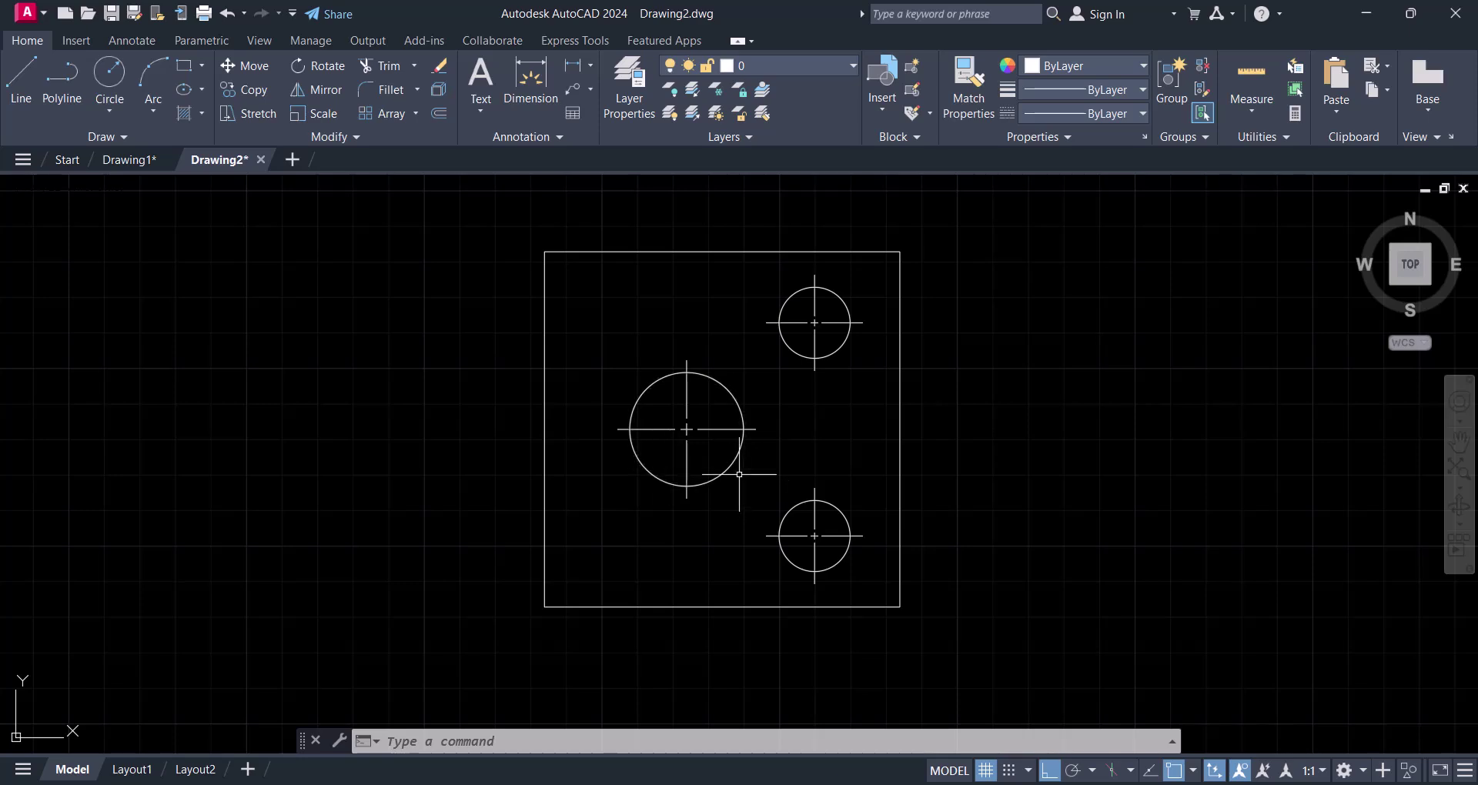
scroll(732, 470, "up", 2)
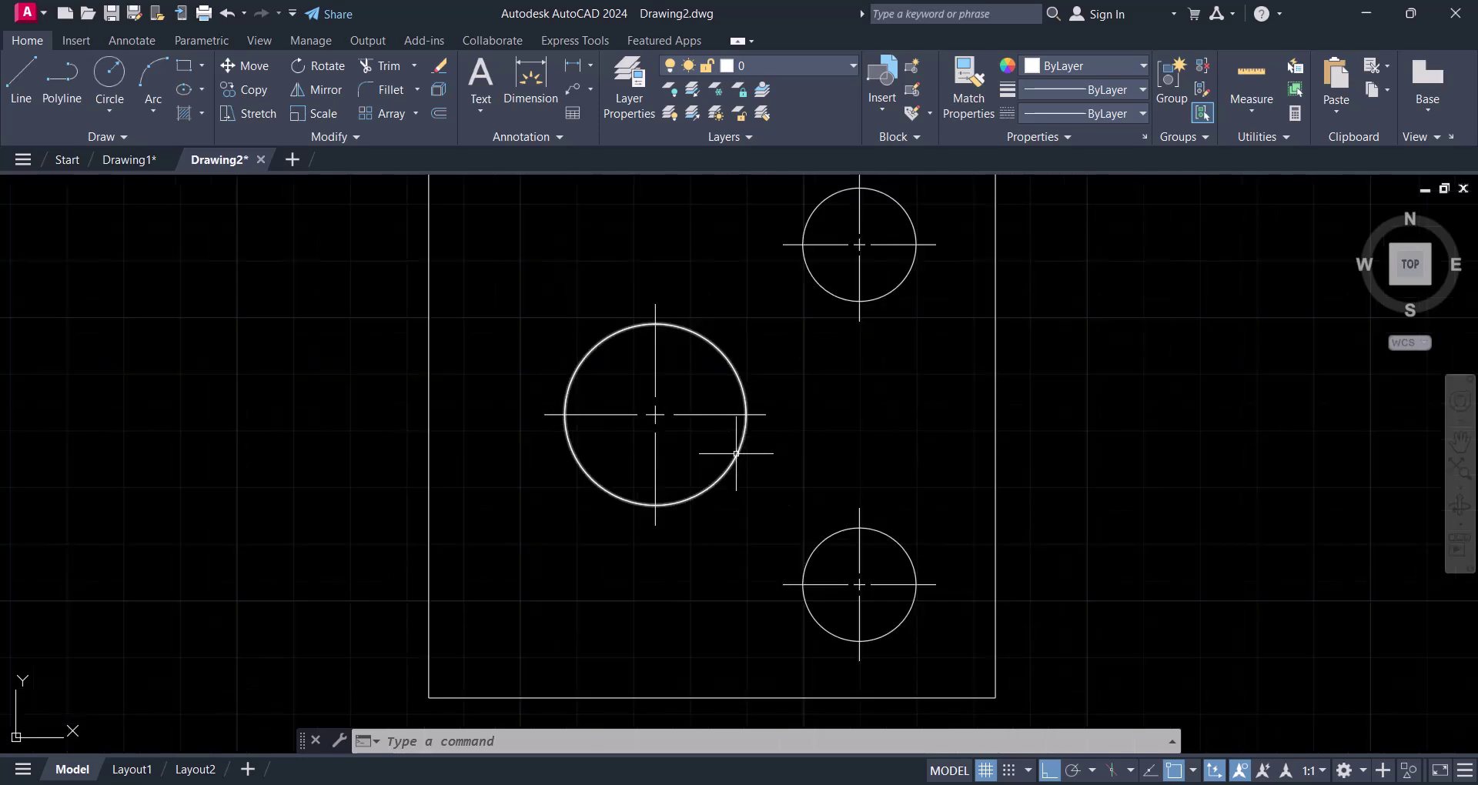
middle_click_drag(380, 316, 346, 340)
key("Escape")
key("Escape")
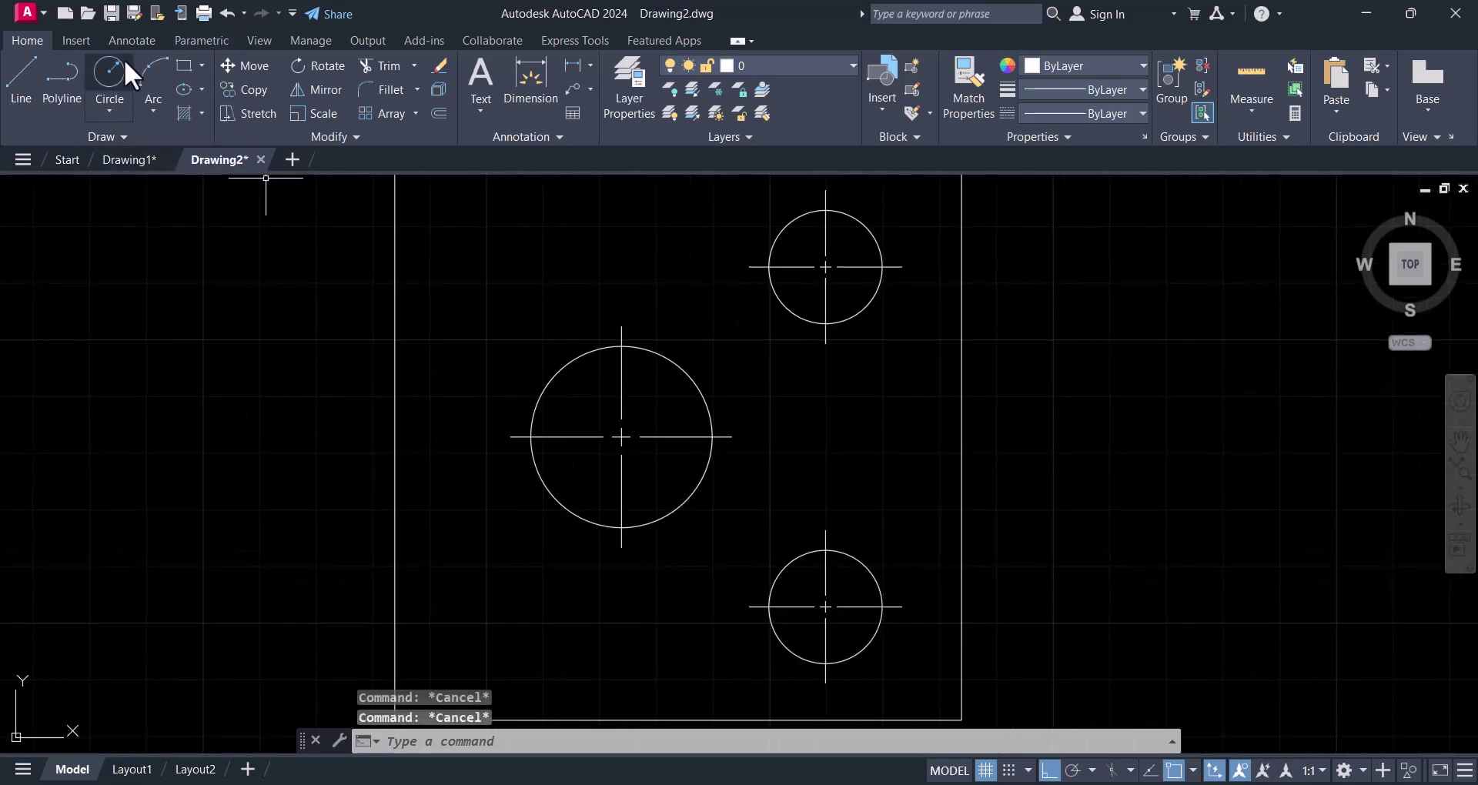
left_click(123, 43)
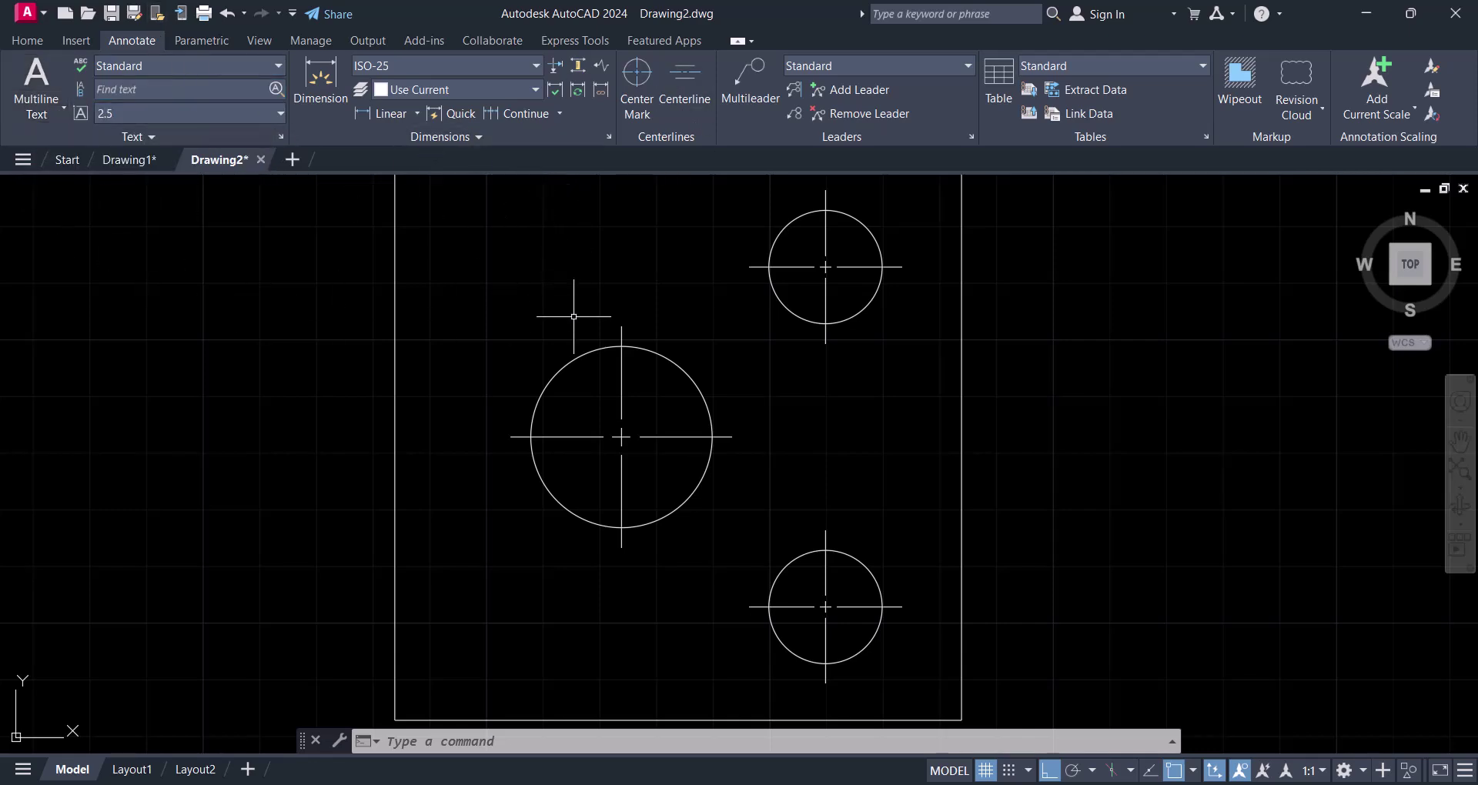
scroll(573, 316, "down", 4)
scroll(573, 317, "up", 4)
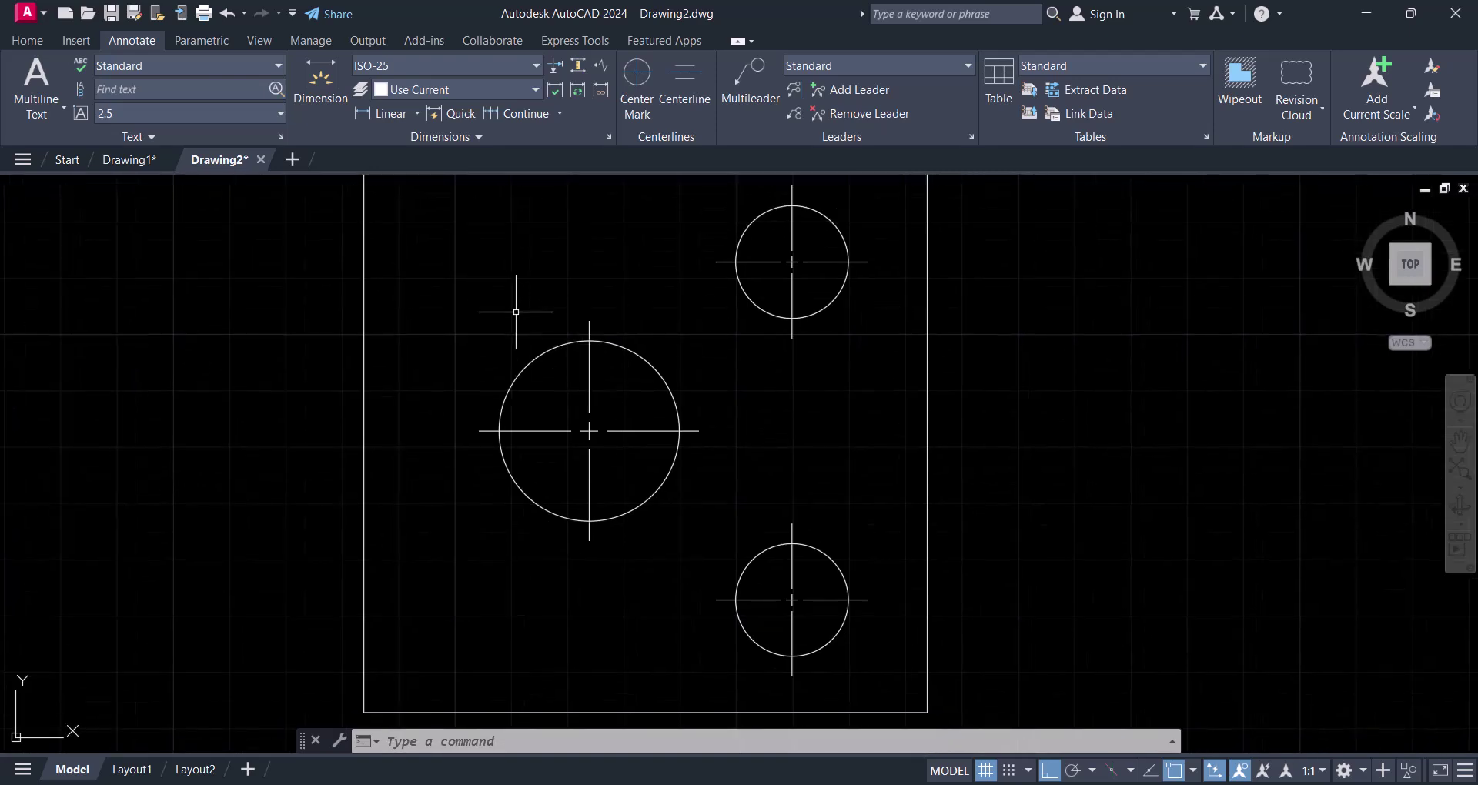
left_click(367, 112)
scroll(465, 228, "down", 4)
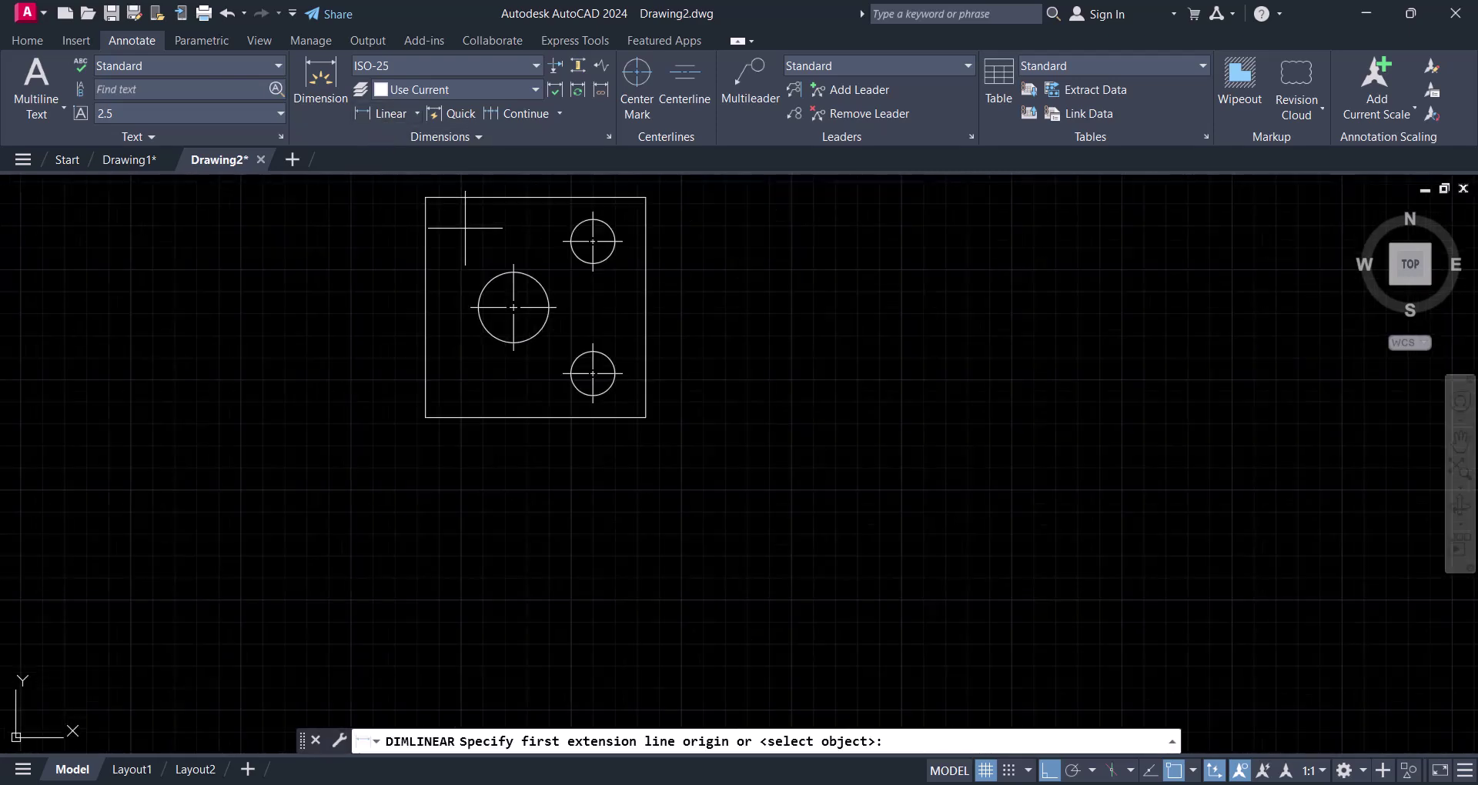
left_click(425, 417)
scroll(445, 425, "up", 2)
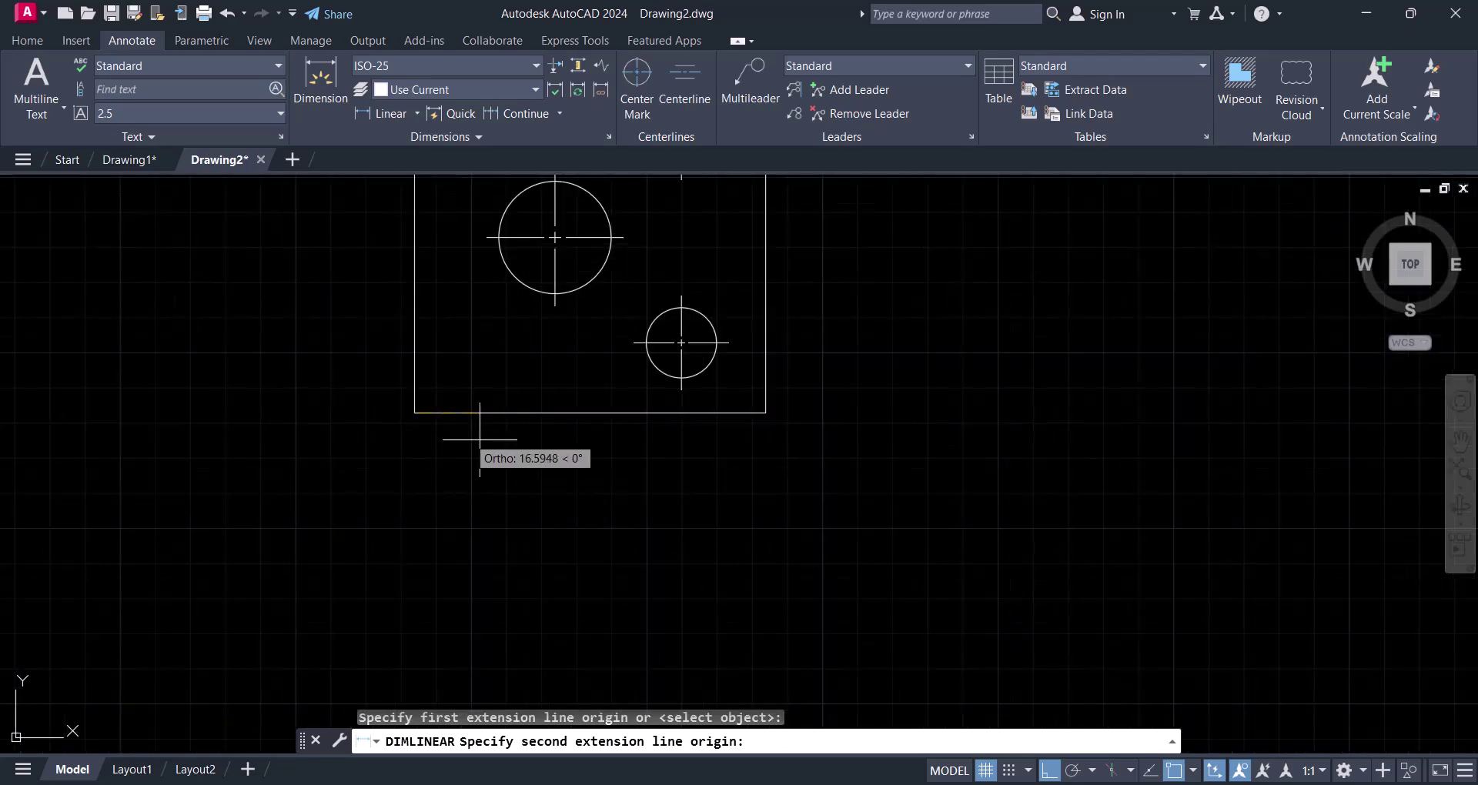
left_click(766, 413)
scroll(670, 481, "up", 2)
left_click(623, 466)
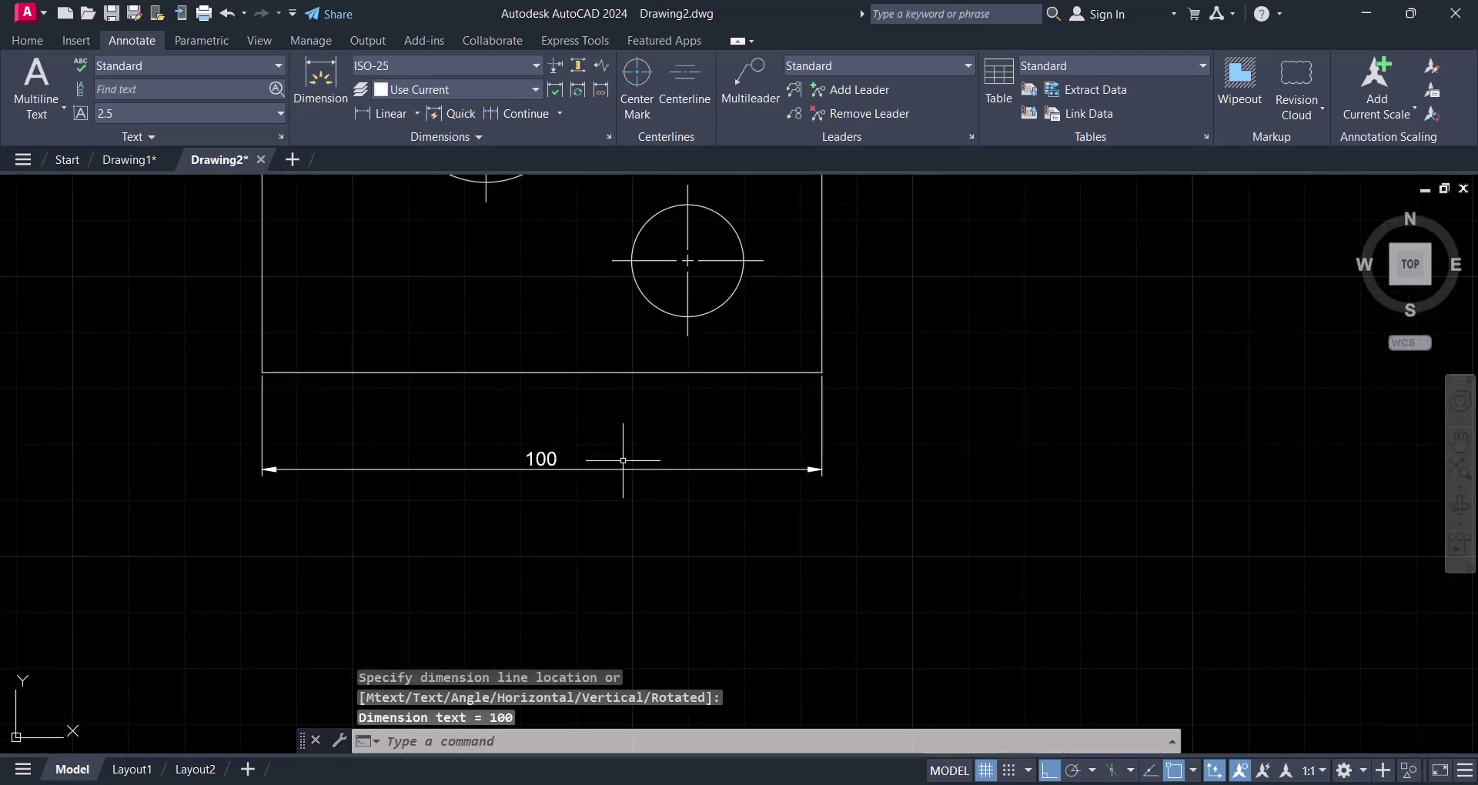
key("Escape")
Recentre the view on the plate and its new 100 dimension
scroll(623, 461, "down", 4)
scroll(627, 462, "up", 2)
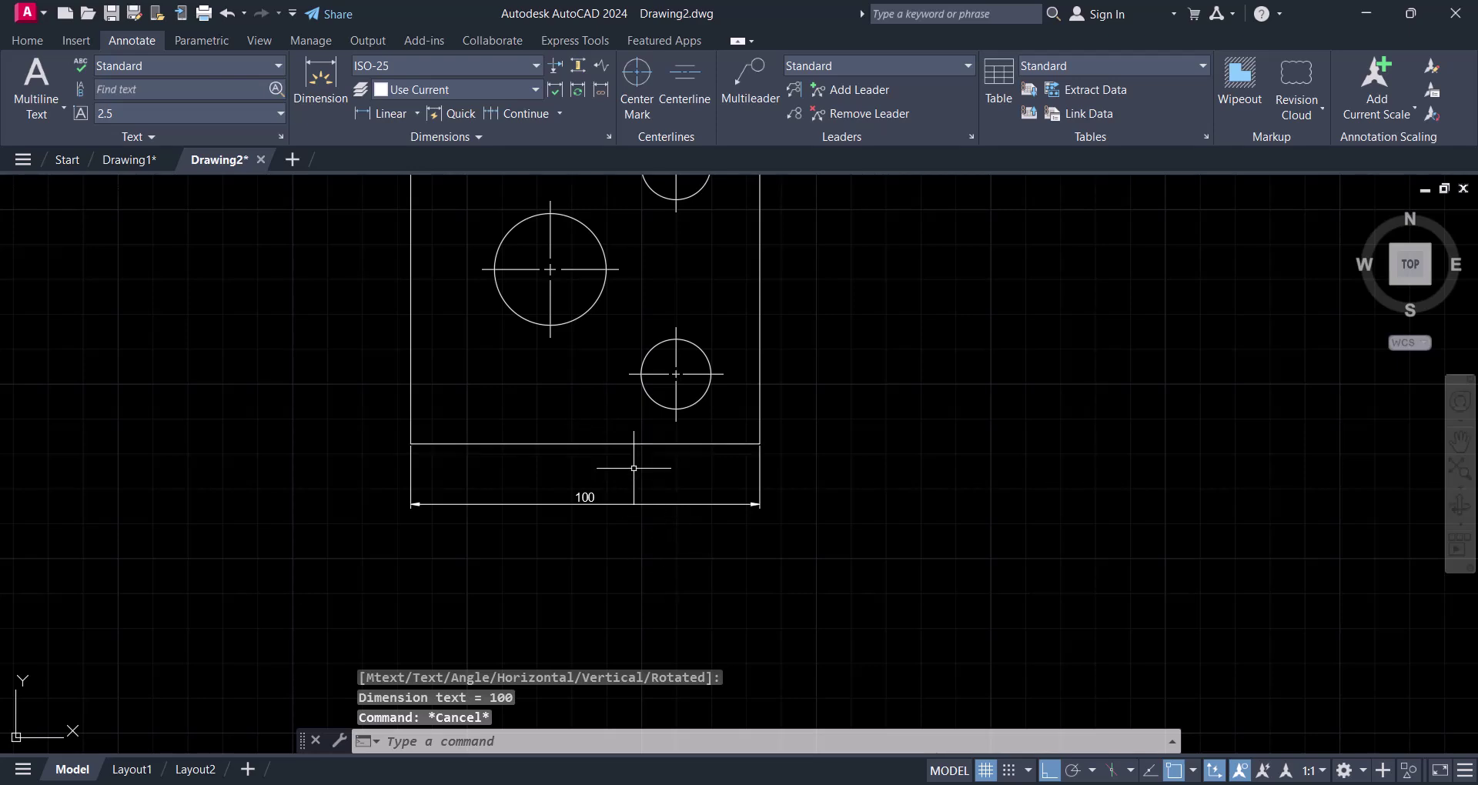
middle_click_drag(633, 467, 690, 563)
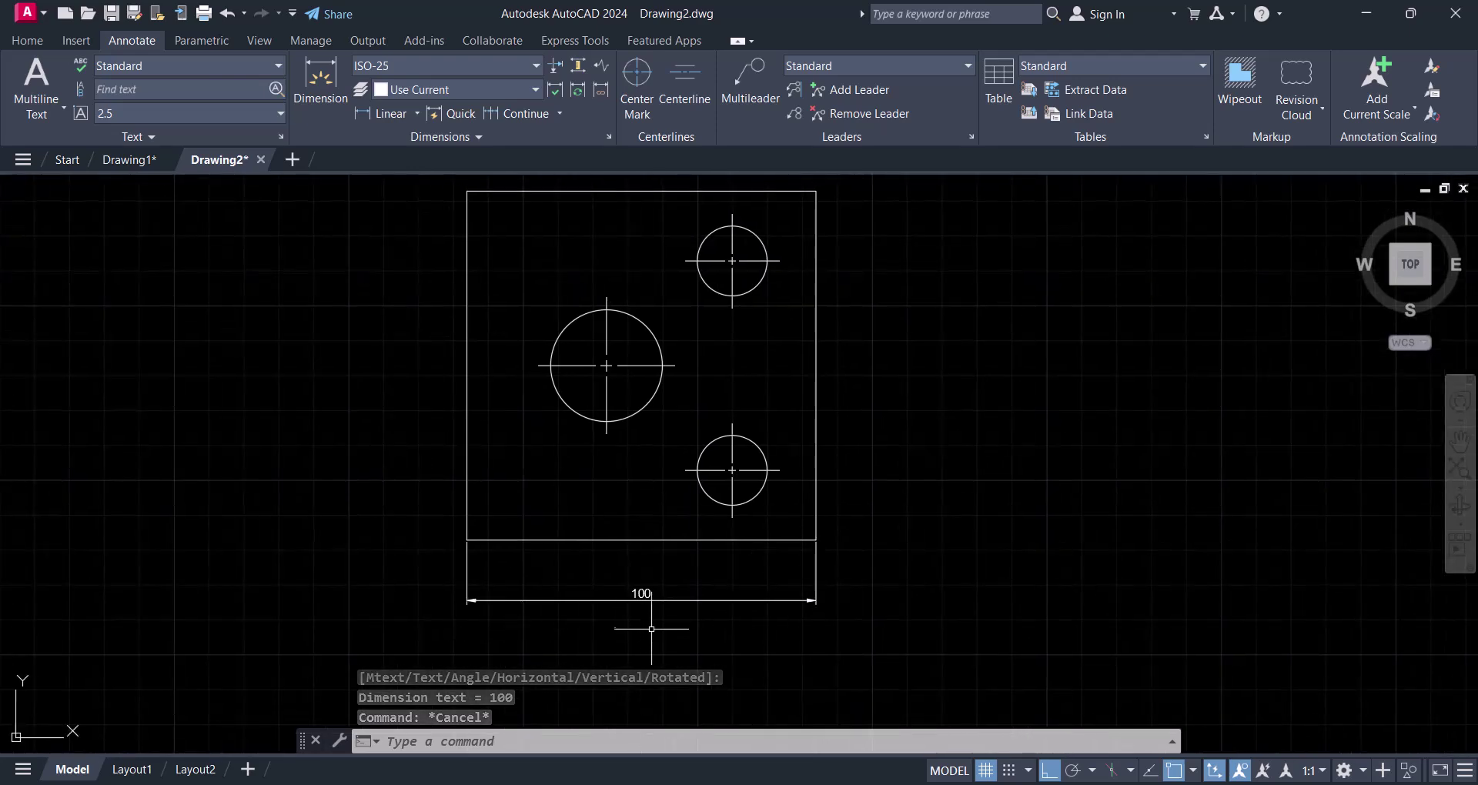
scroll(652, 626, "up", 2)
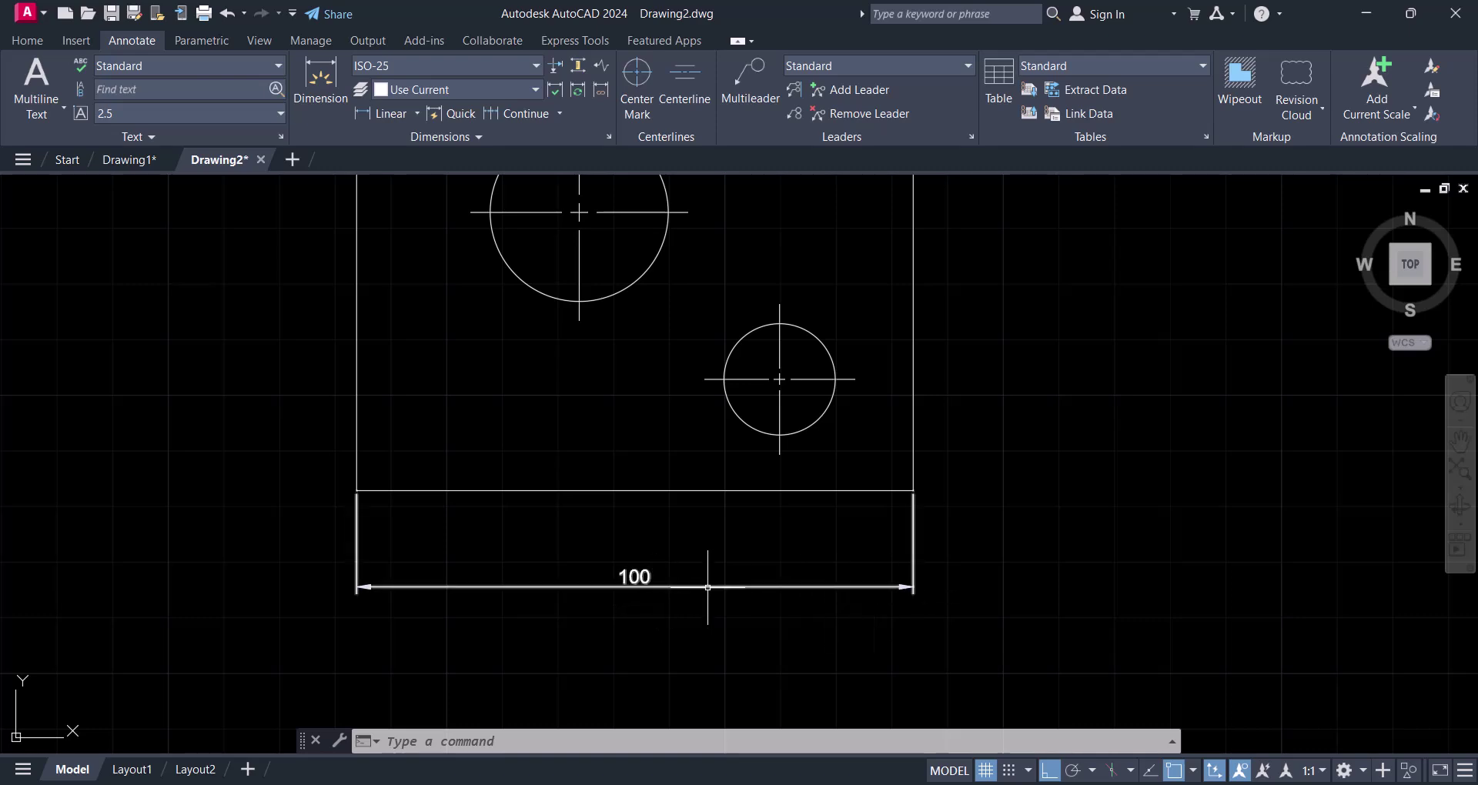
scroll(808, 576, "down", 2)
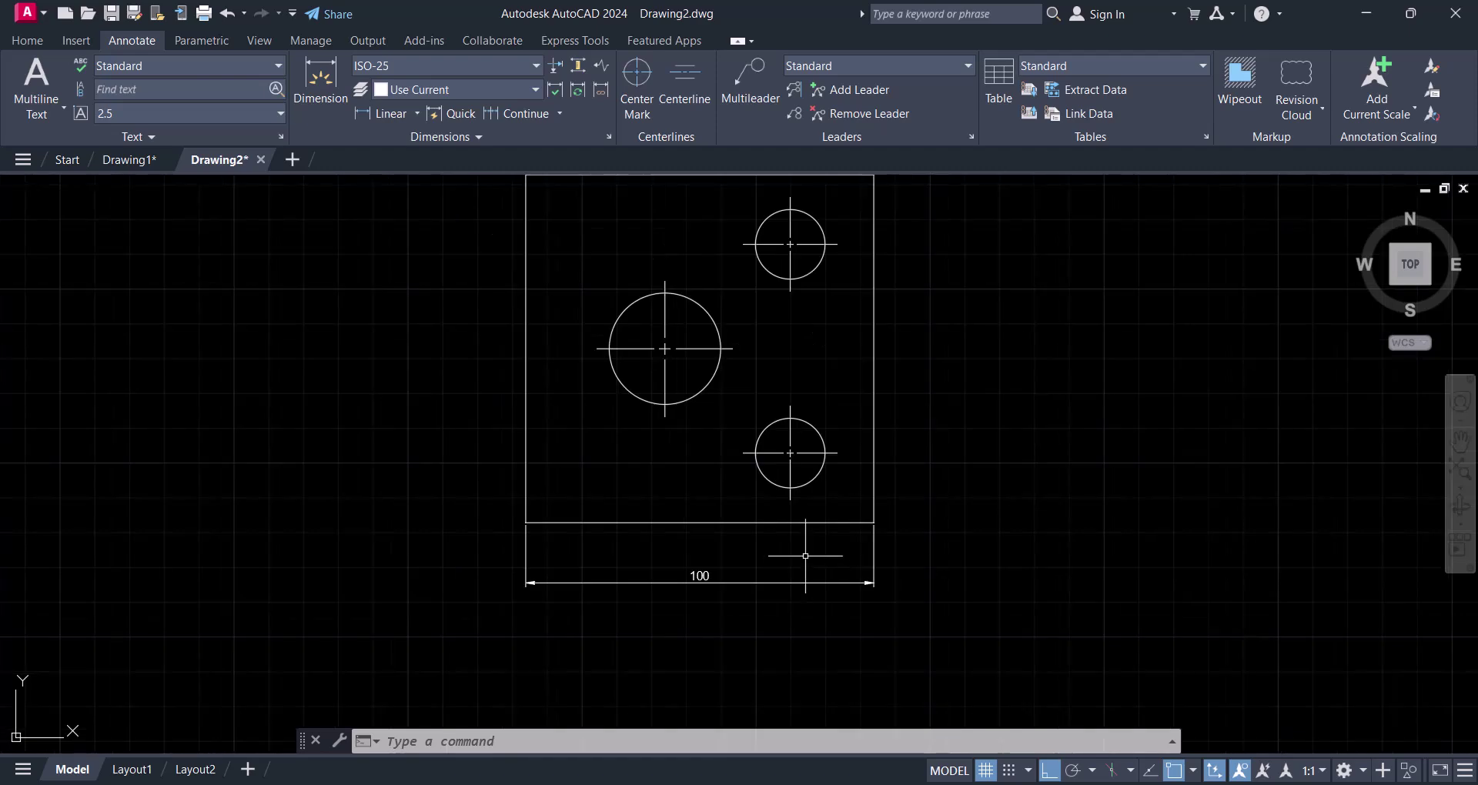
middle_click_drag(786, 504, 804, 564)
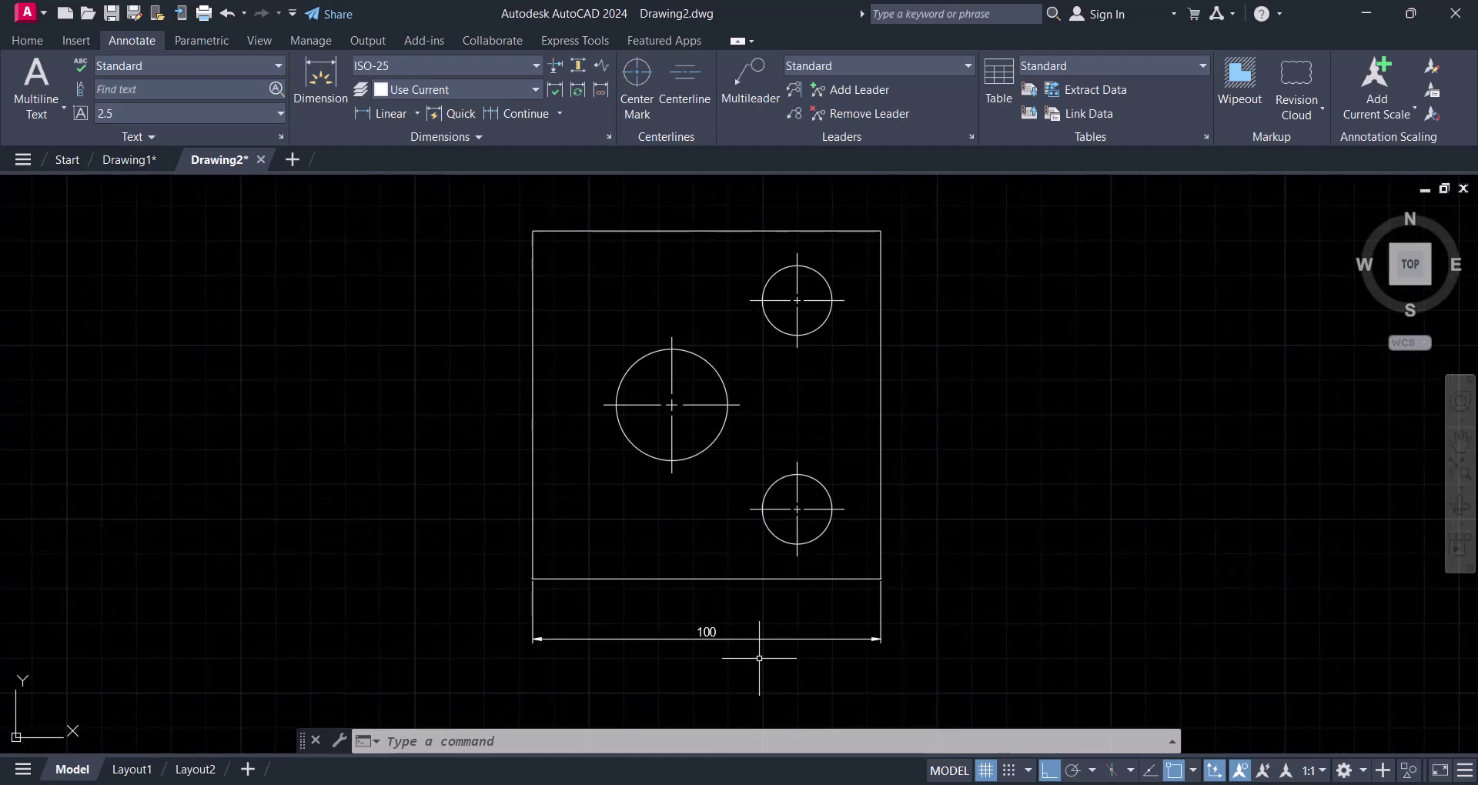
Open the Dimension Style Manager with D and choose Modify on the ISO-25 style
key("Escape")
key("Escape")
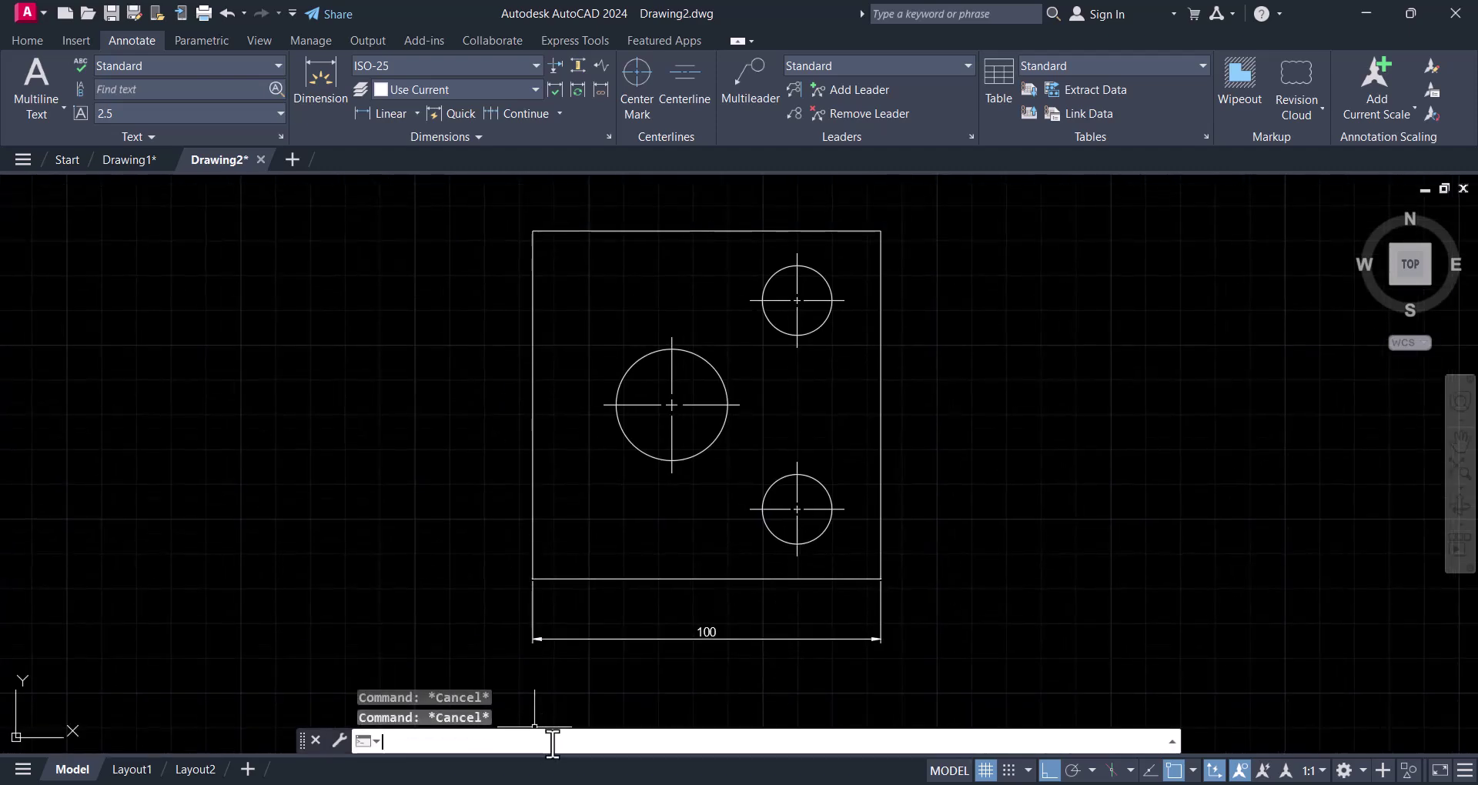
type("d")
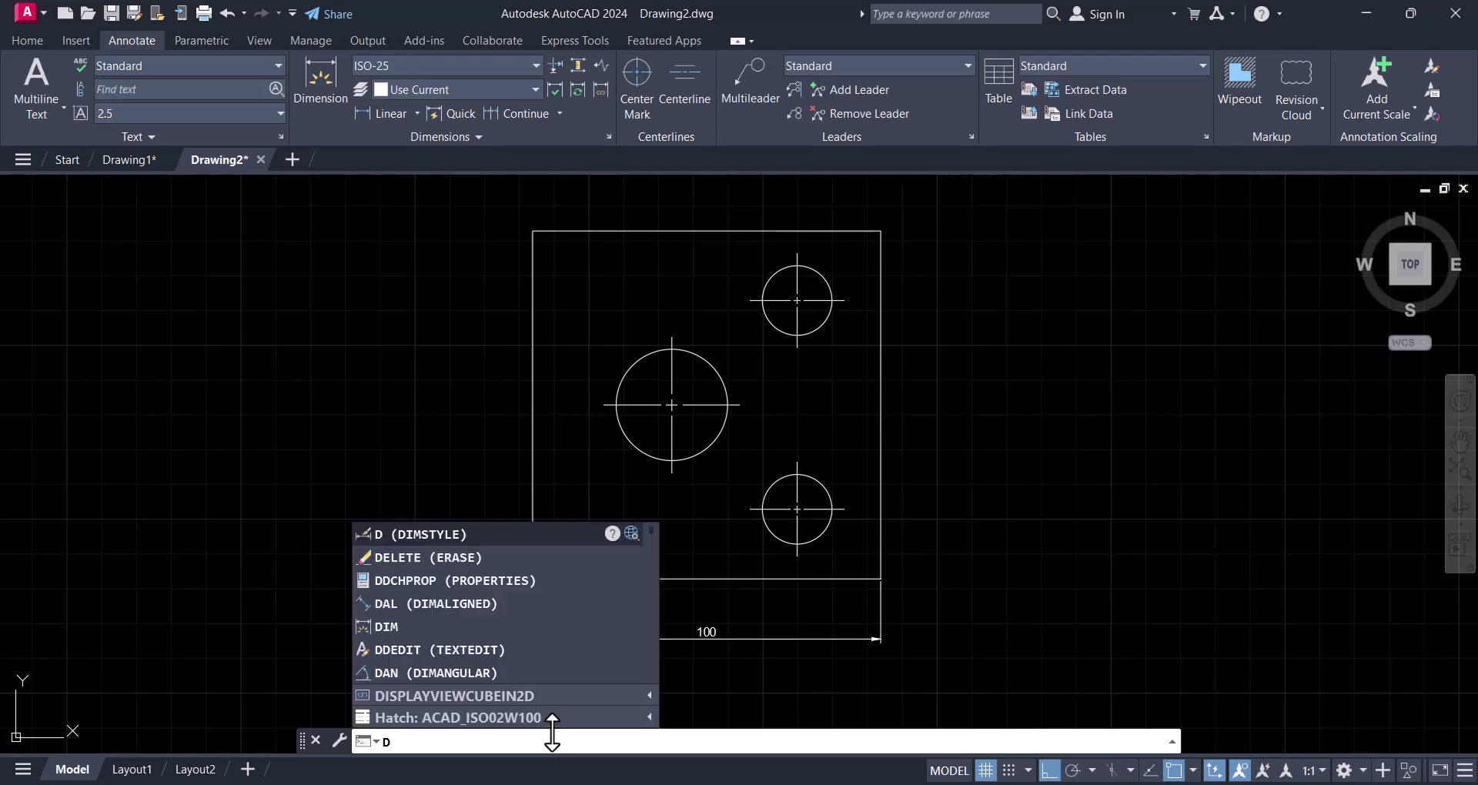
key("Return")
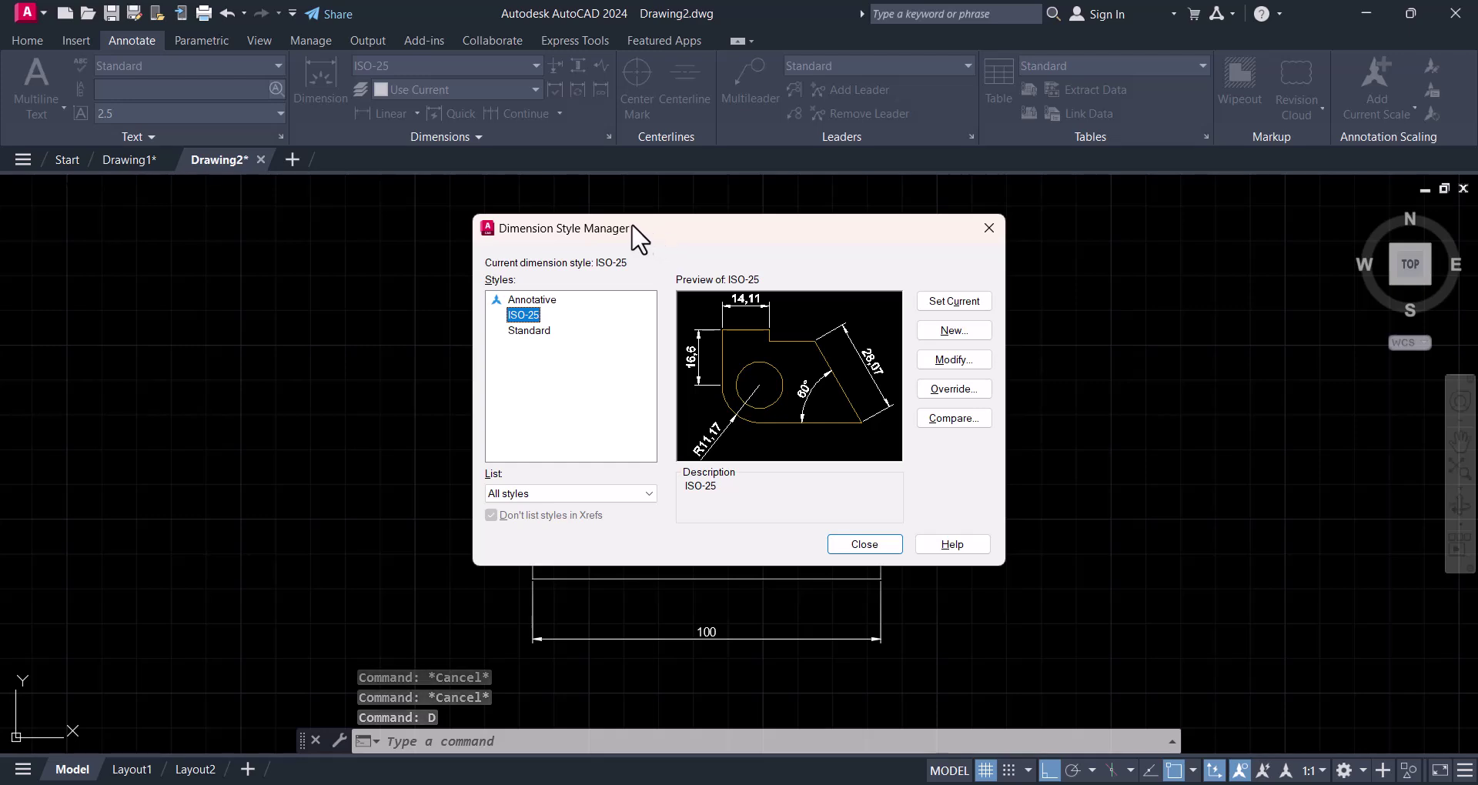
mouse_move(602, 230)
left_mouse_down()
mouse_move(657, 235)
mouse_move(771, 135)
left_mouse_up()
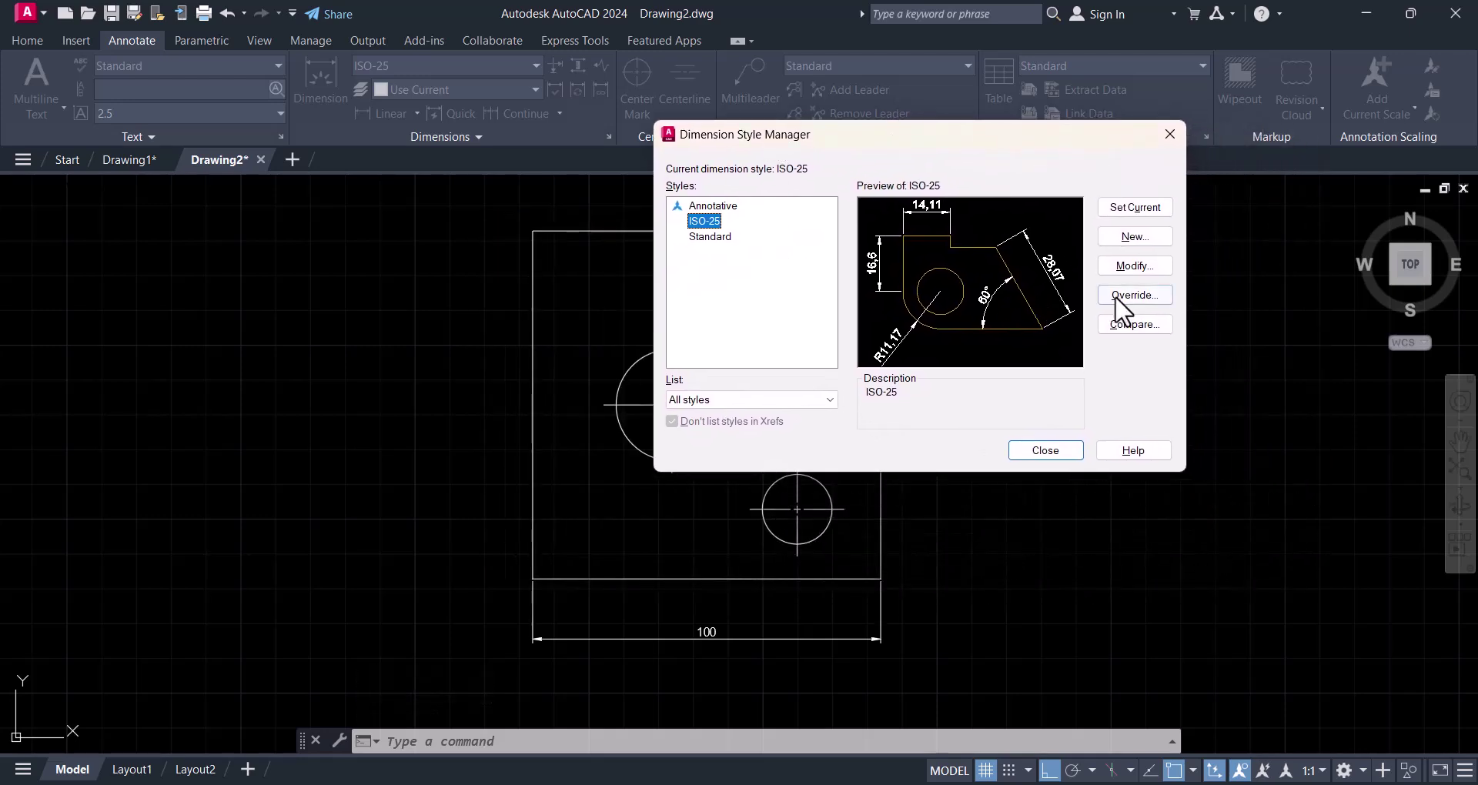
left_click(1144, 266)
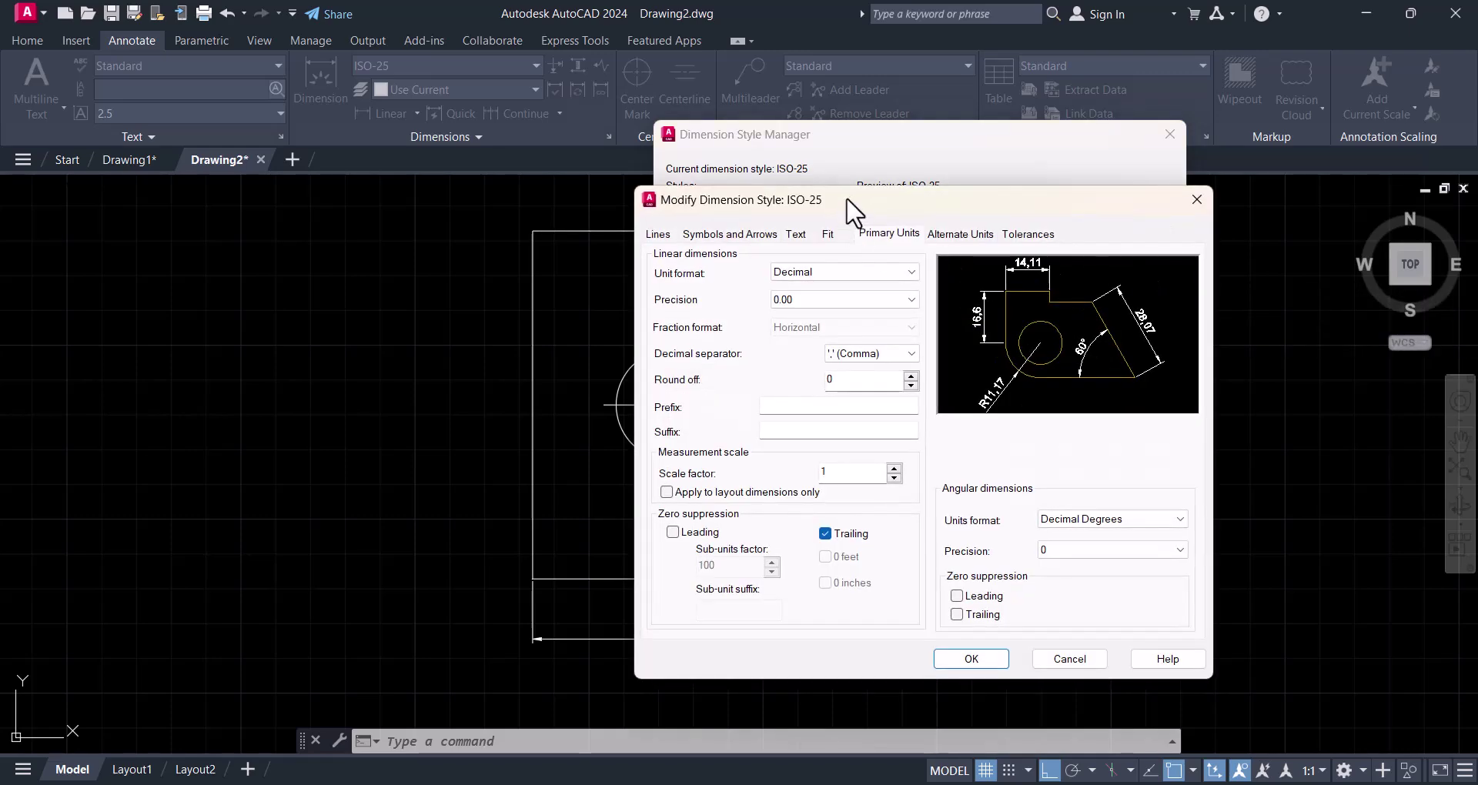
left_click_drag(847, 202, 366, 124)
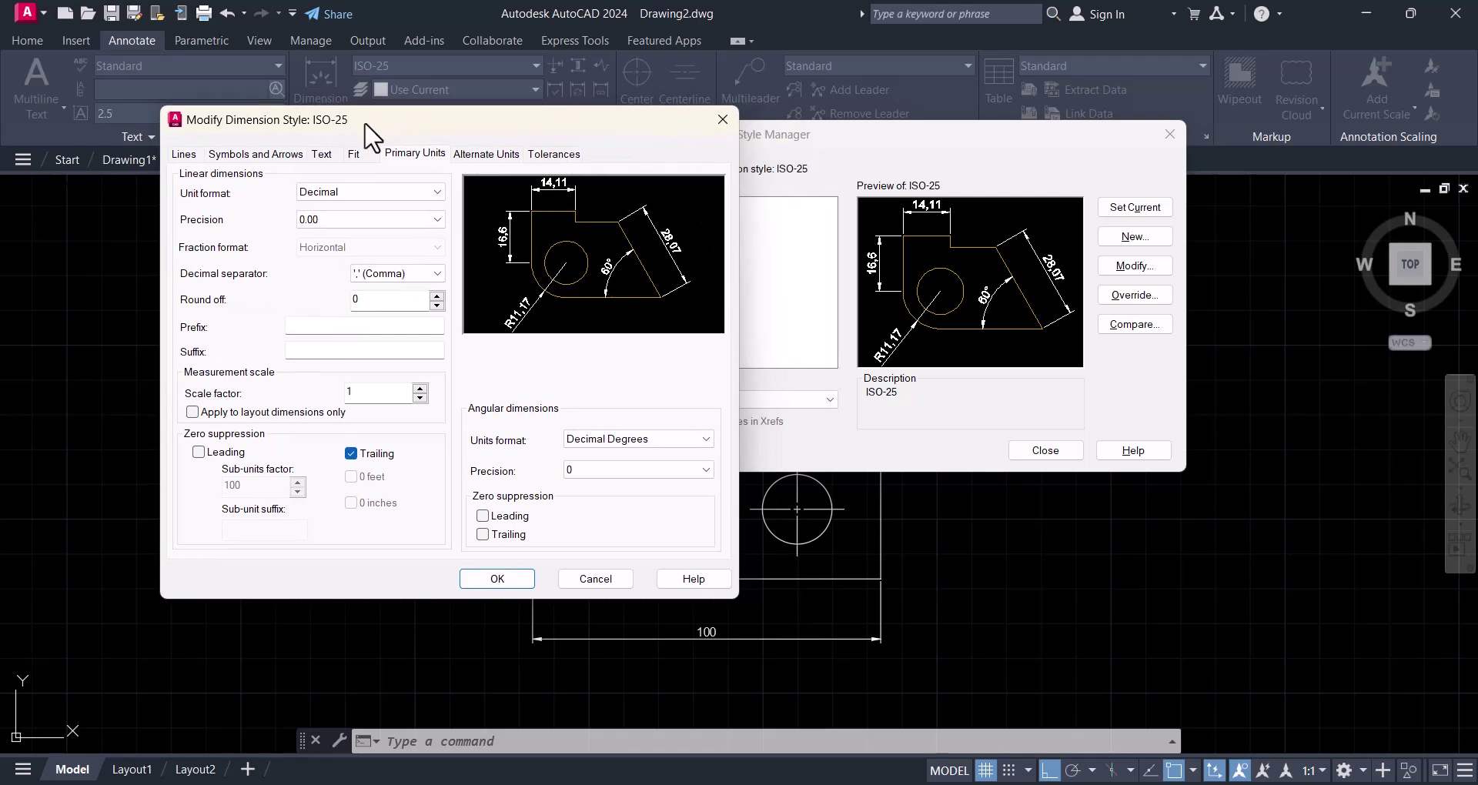
Set ISO-25 dimension line colour to Green and extension line colour to Red
left_click(182, 153)
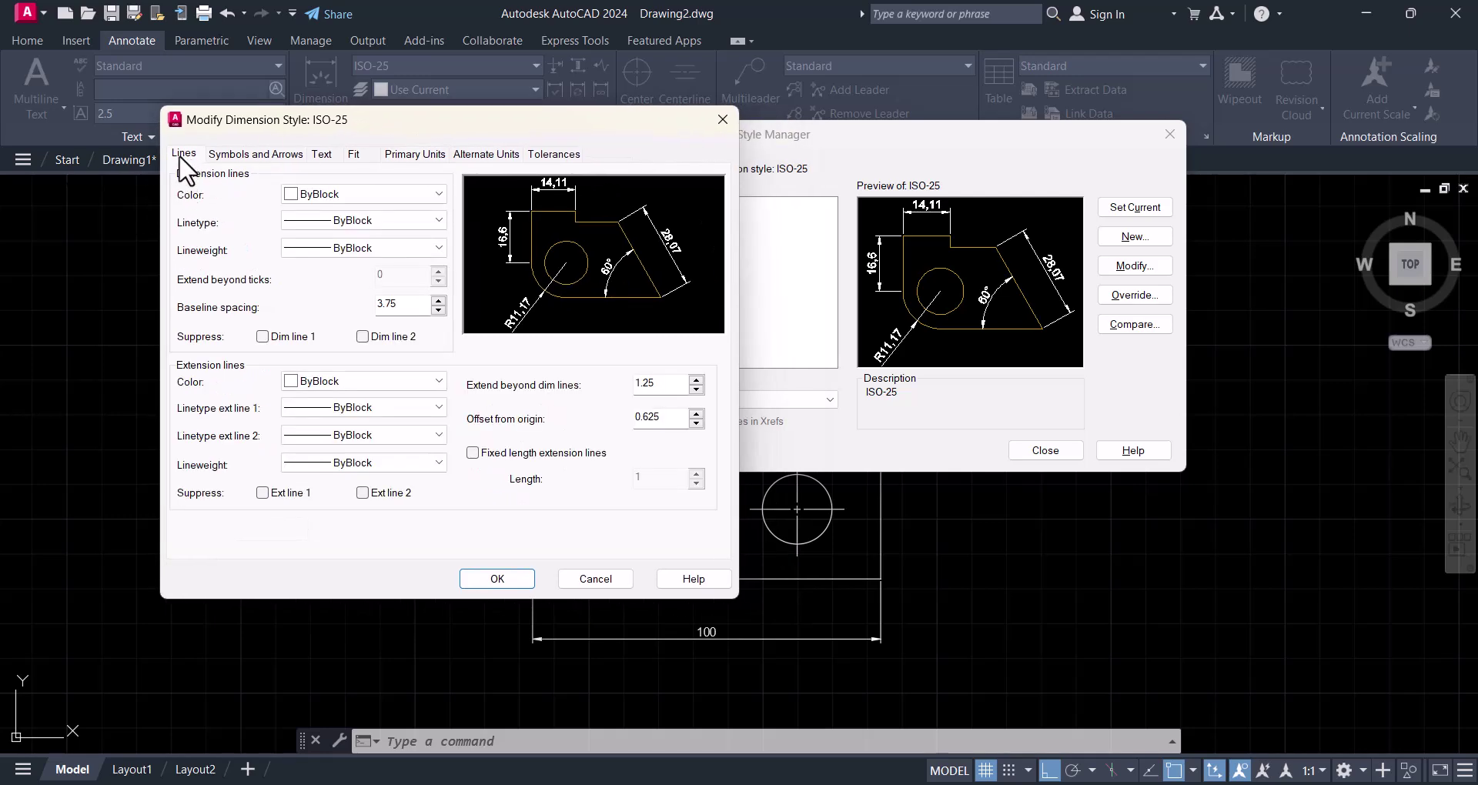
left_click(367, 192)
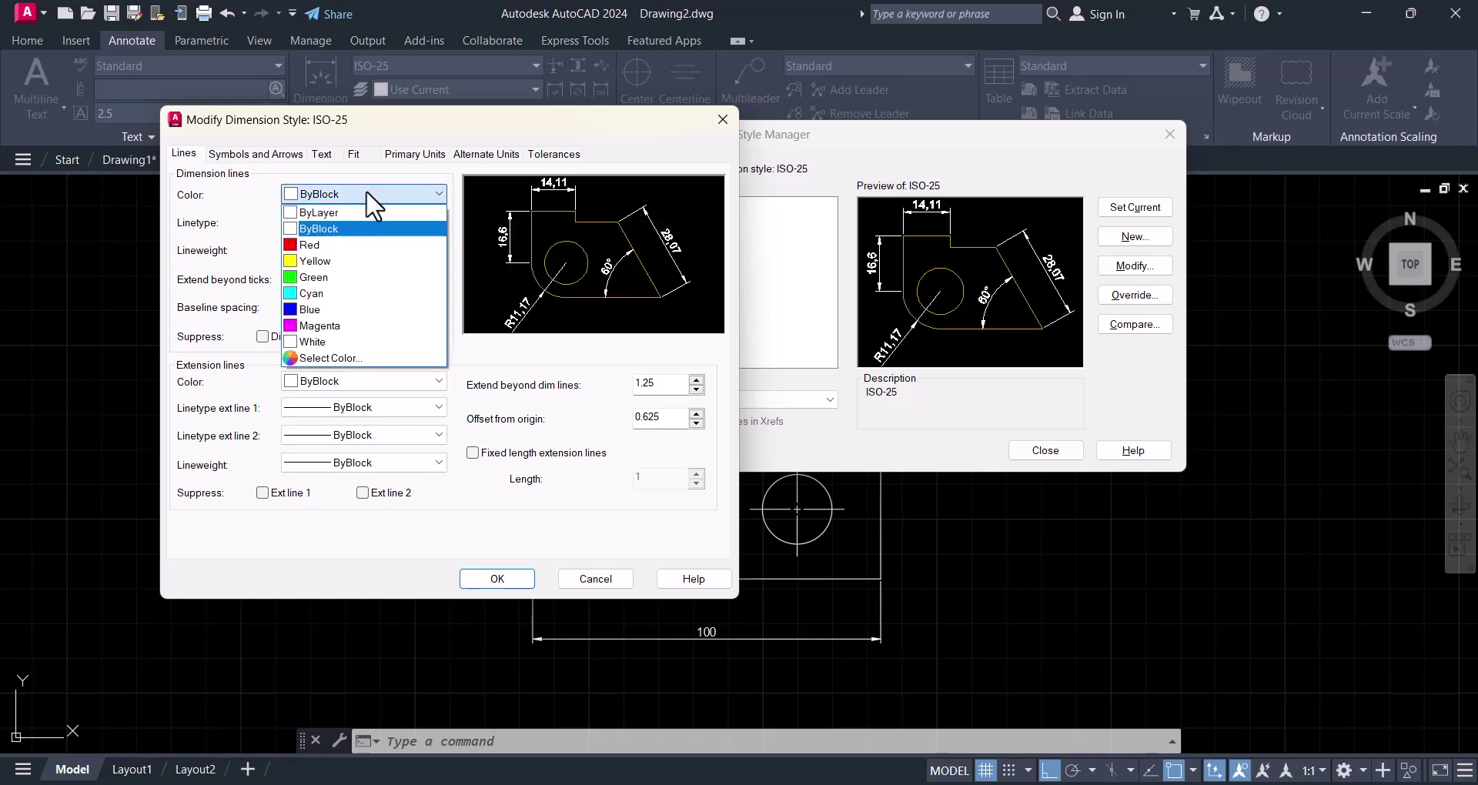
left_click(338, 279)
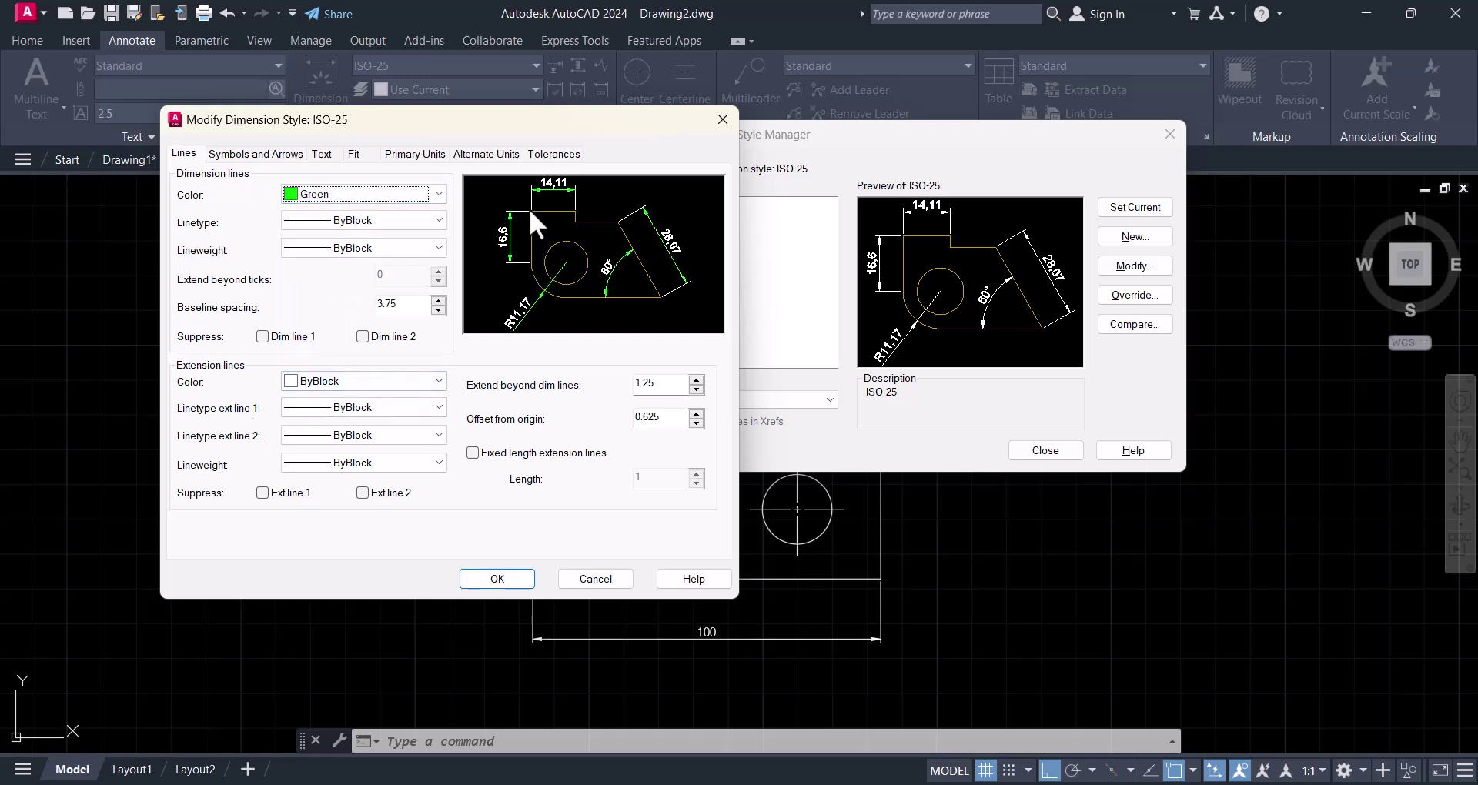
left_click(389, 383)
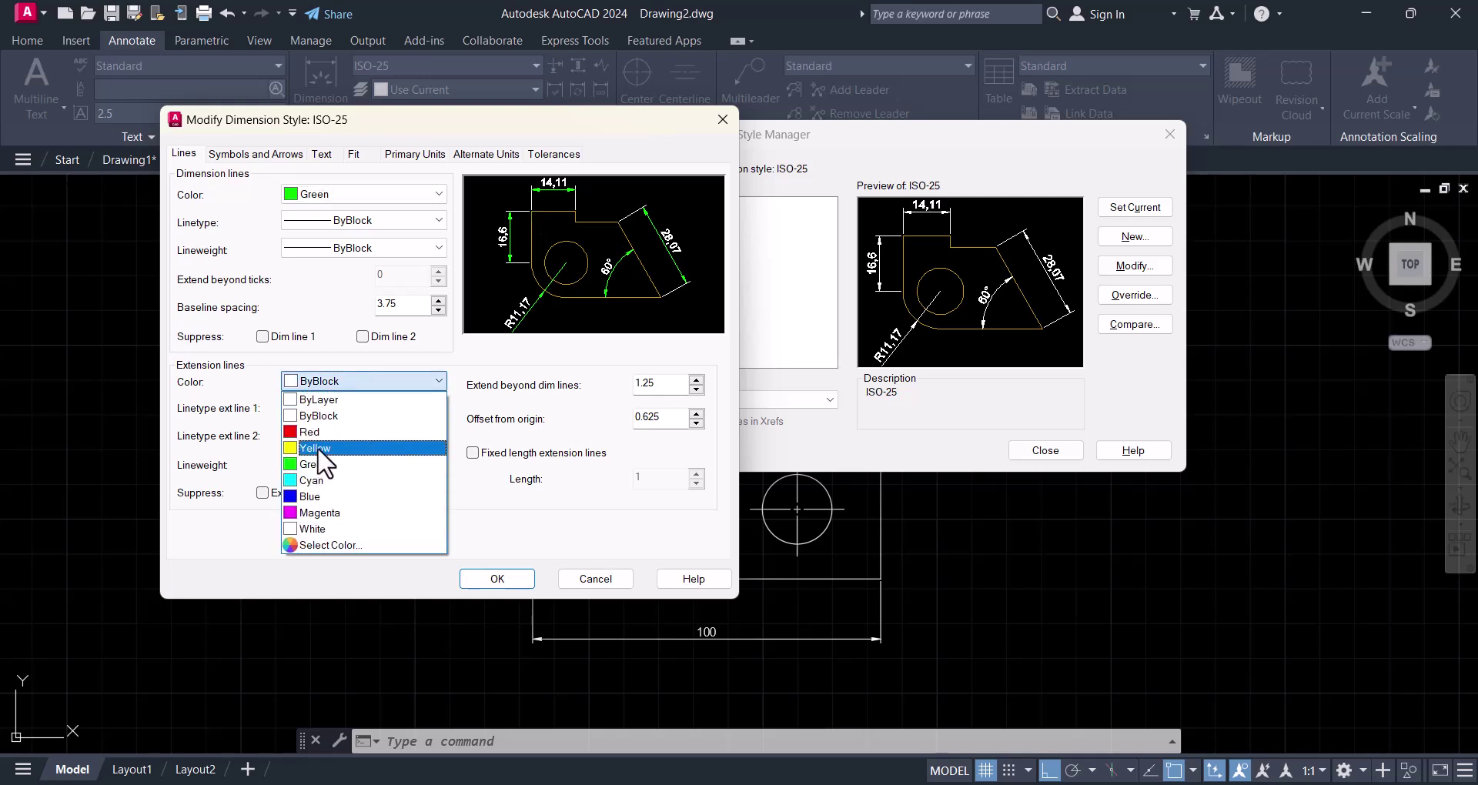
left_click(315, 432)
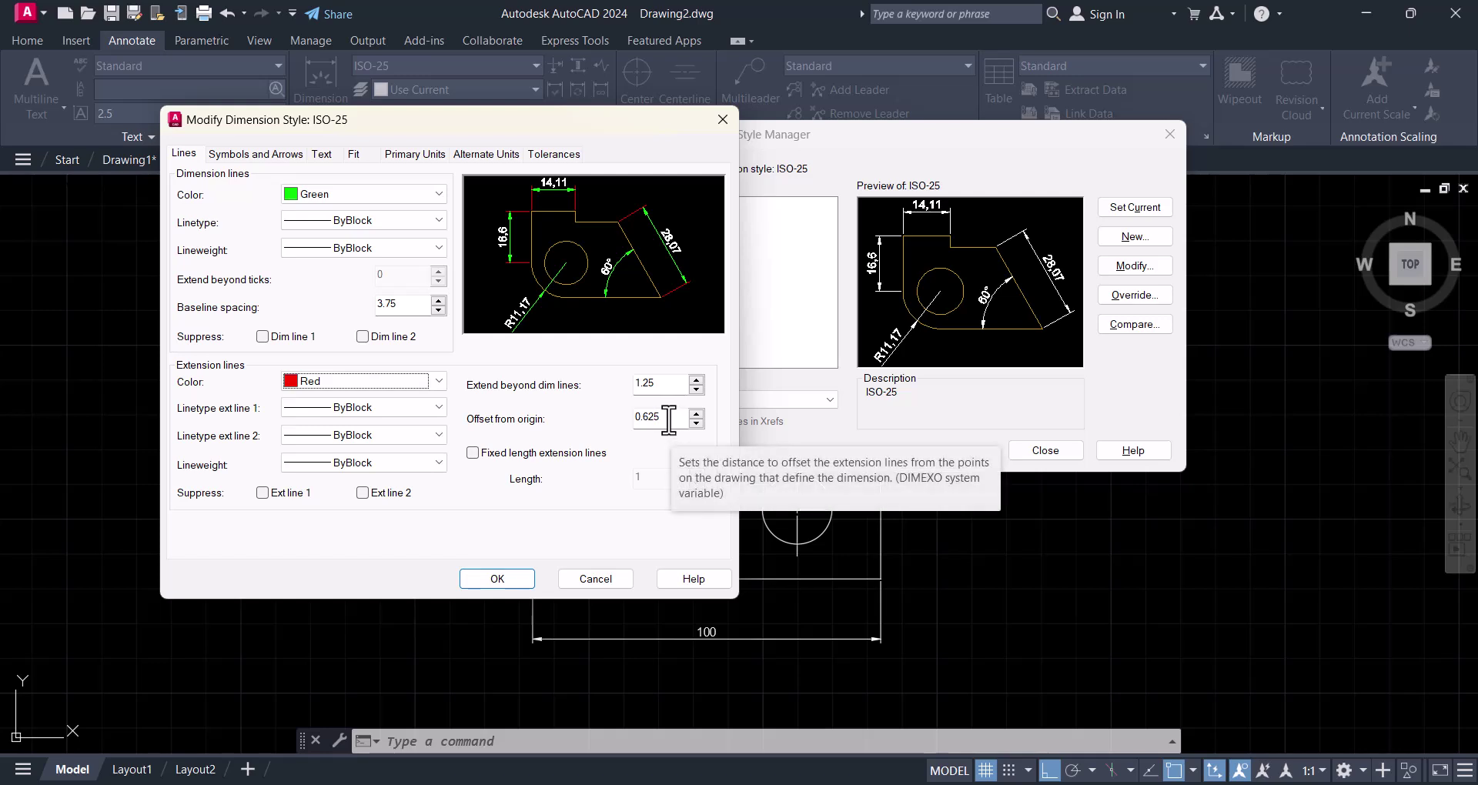
Keep Closed filled arrowheads and change the arrow size from 2.5 to 3.5
left_click(240, 154)
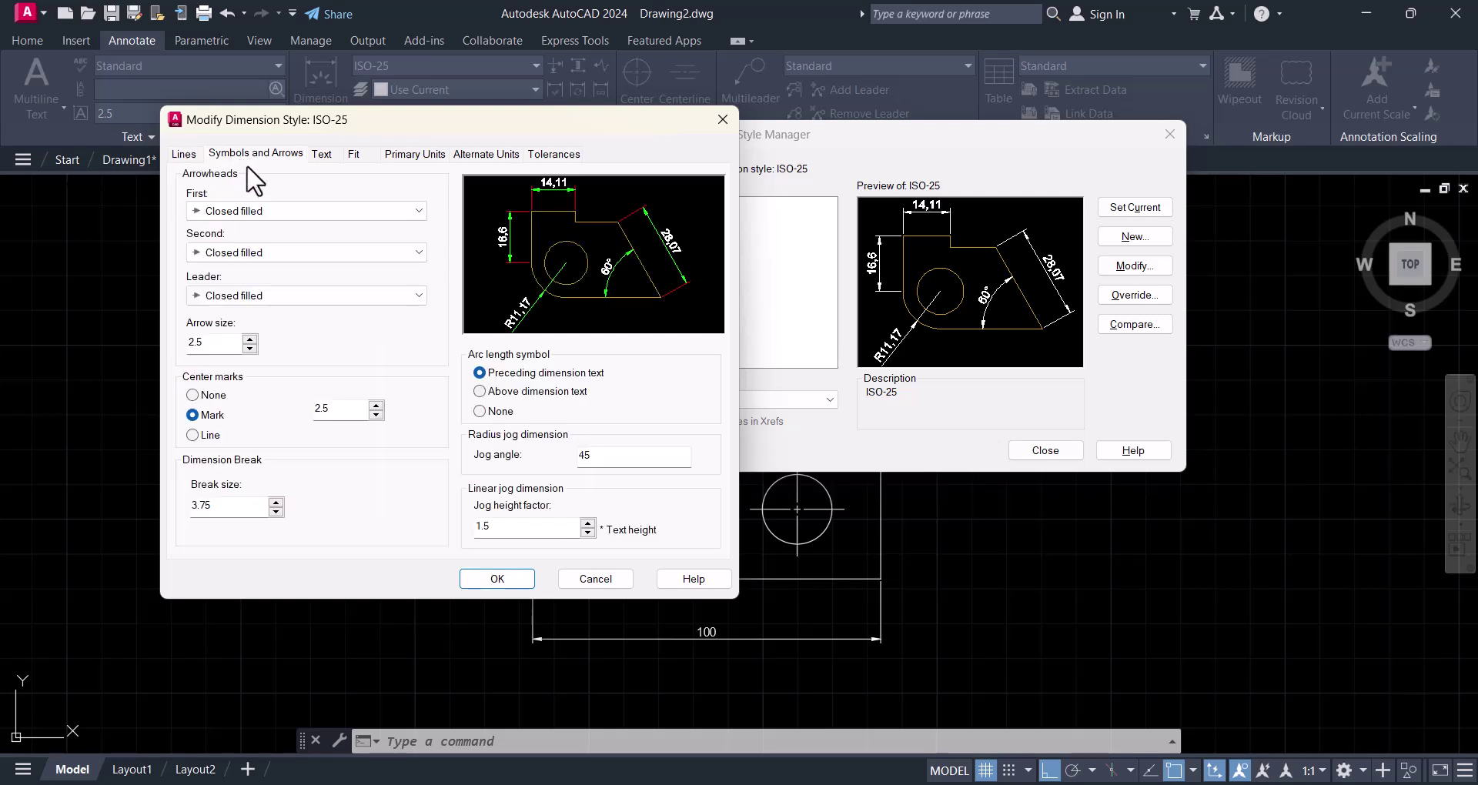
left_click(287, 215)
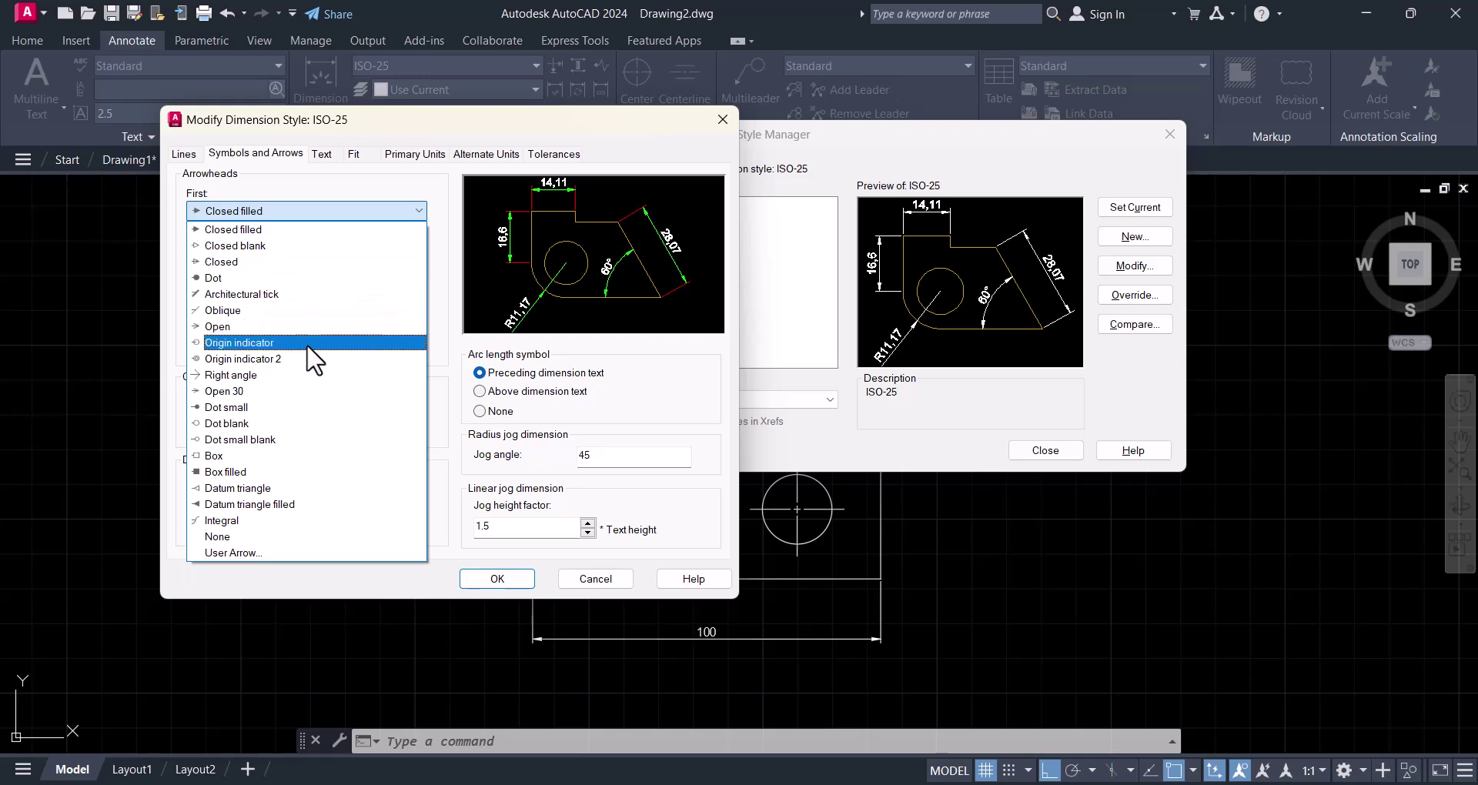
left_click(235, 232)
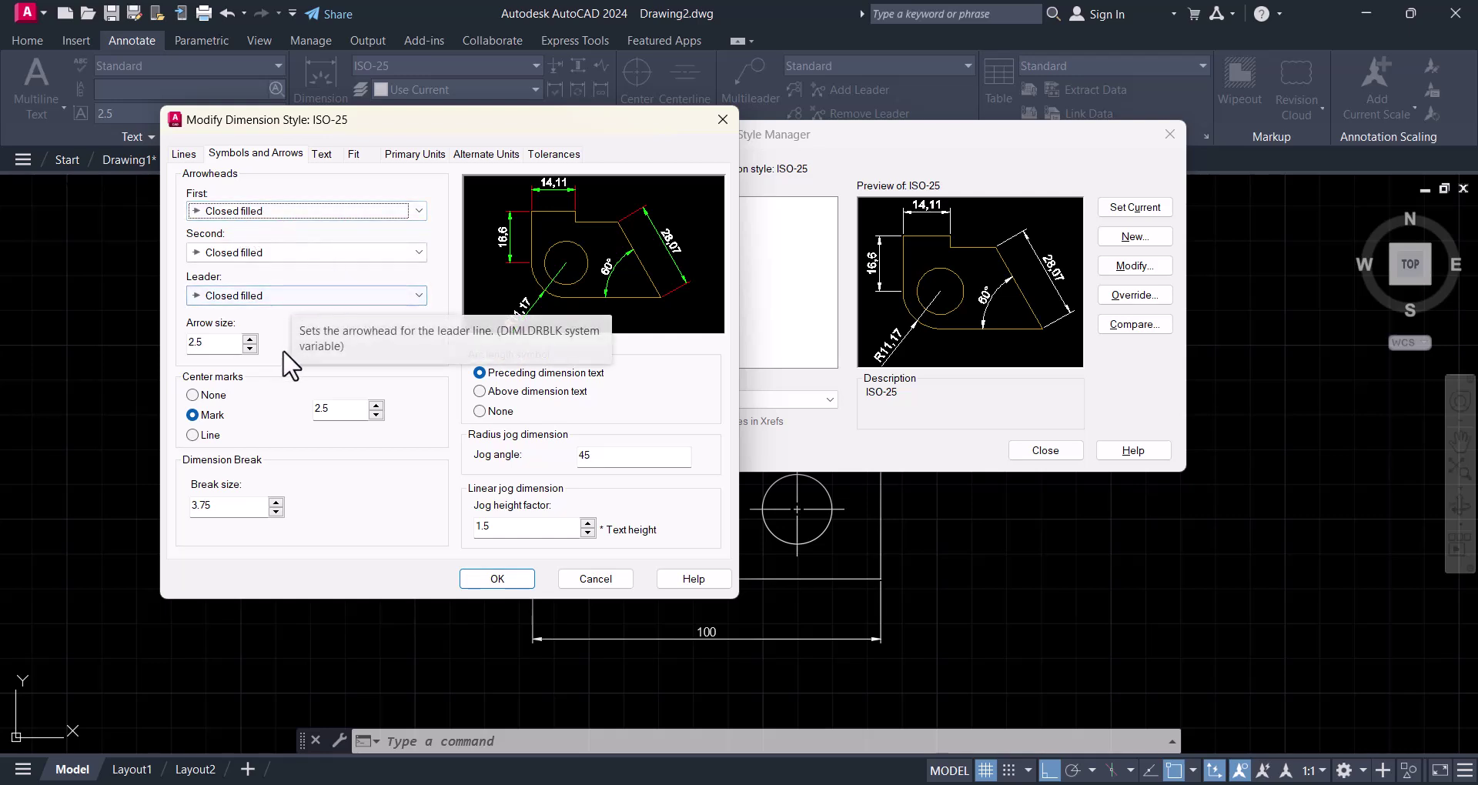
left_click_drag(207, 342, 188, 341)
type("3.5")
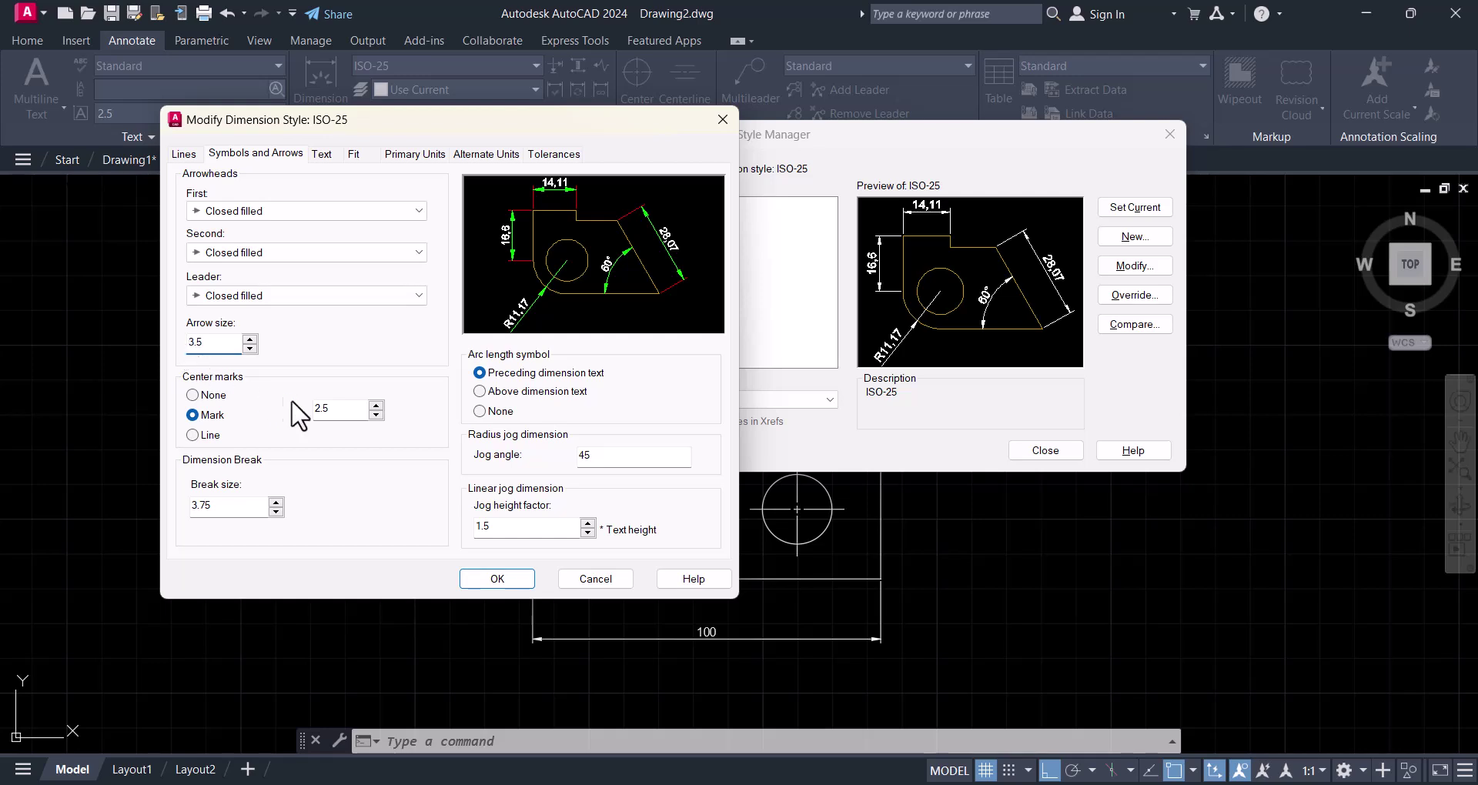
Make the ISO-25 dimension text yellow with a text height of 3.5
left_click(322, 154)
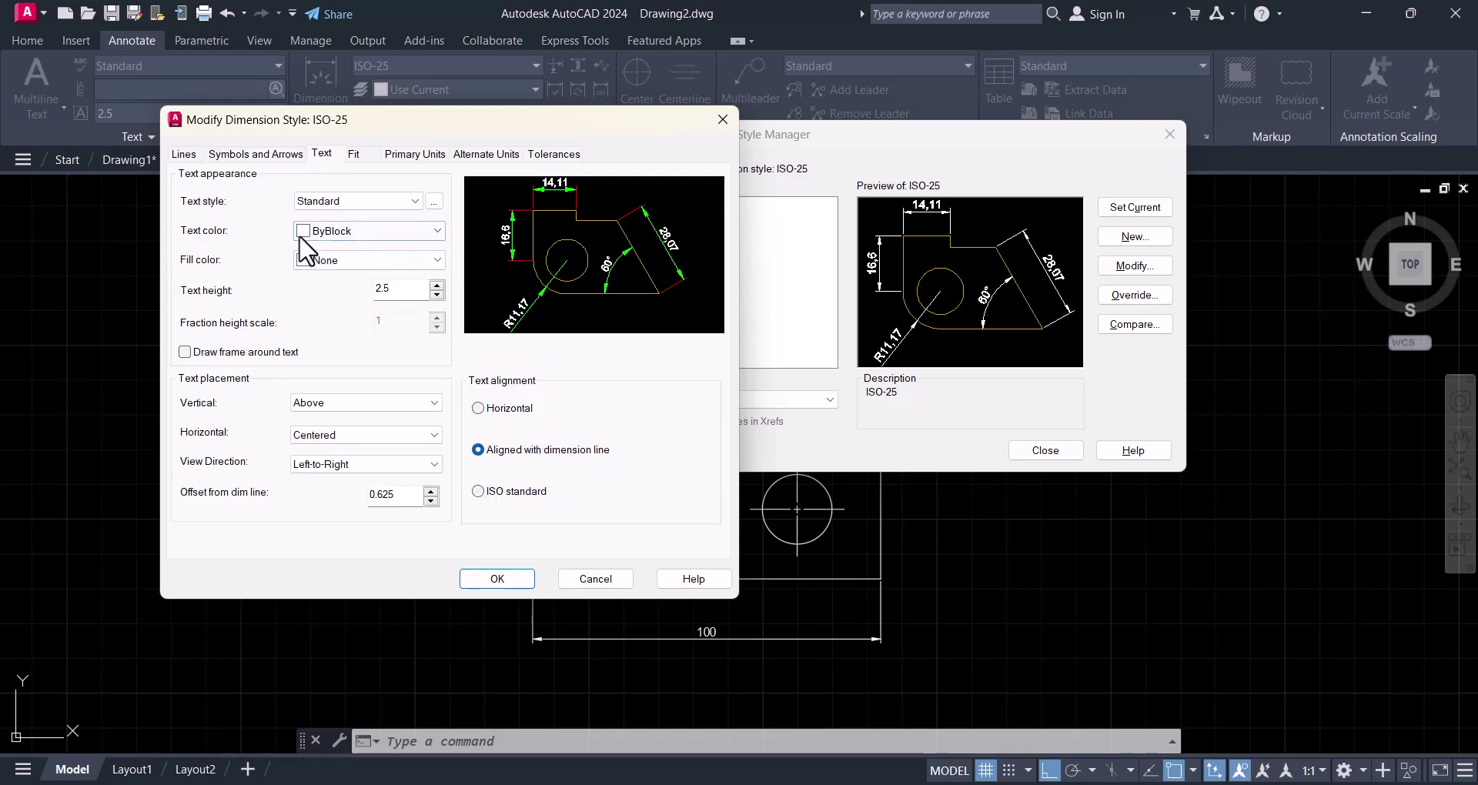
left_click(427, 234)
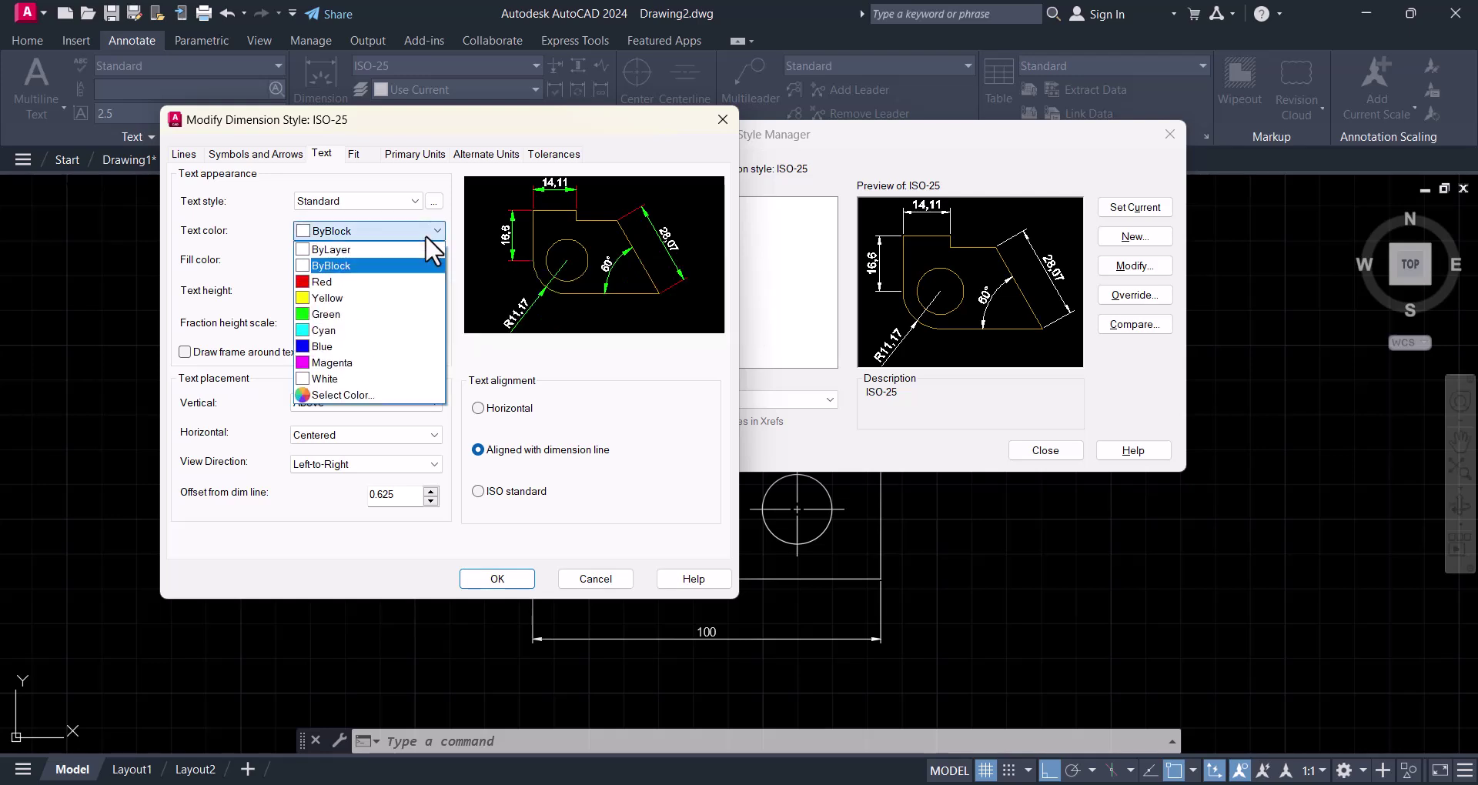
left_click(351, 299)
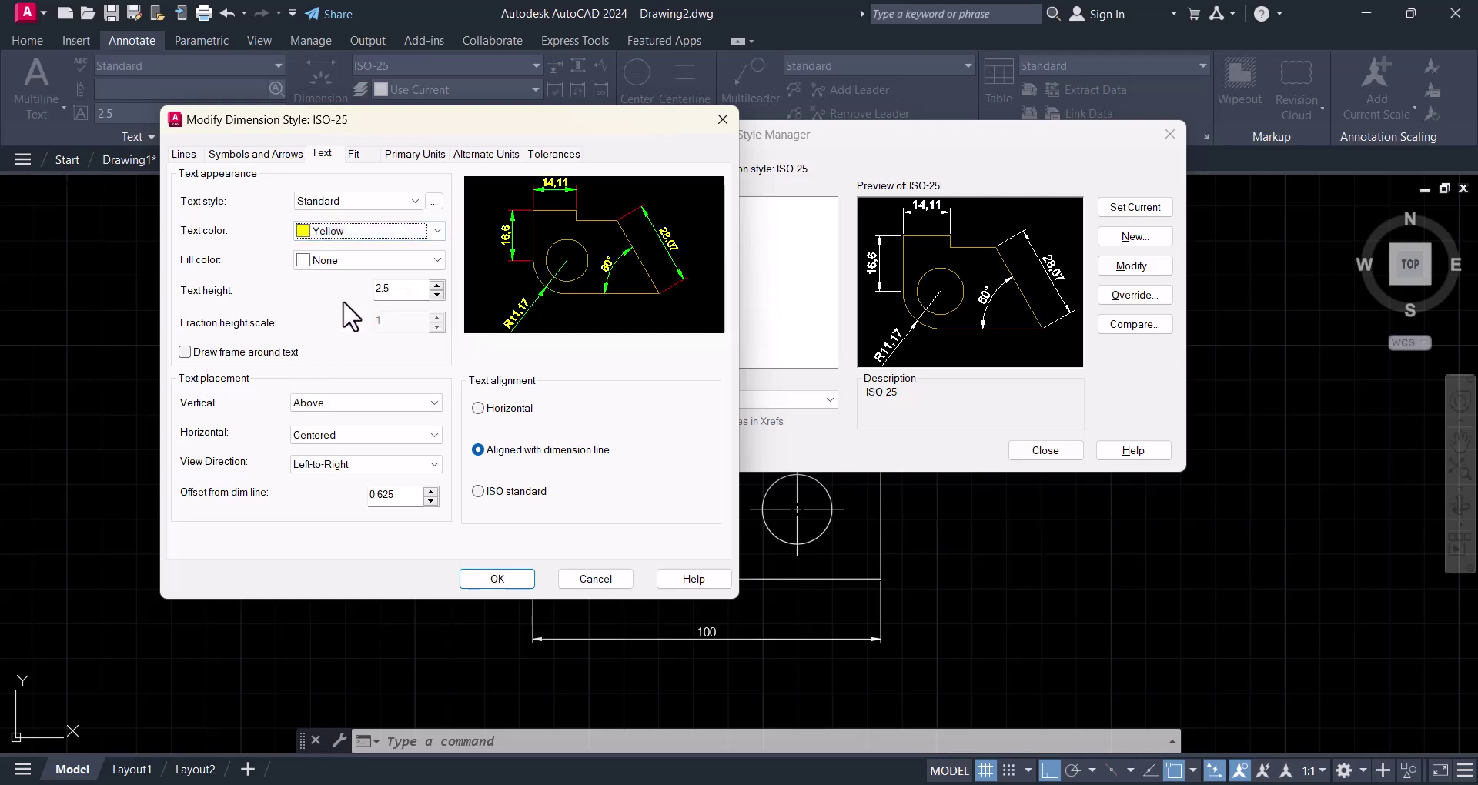
left_click_drag(404, 293, 362, 290)
type("3.5")
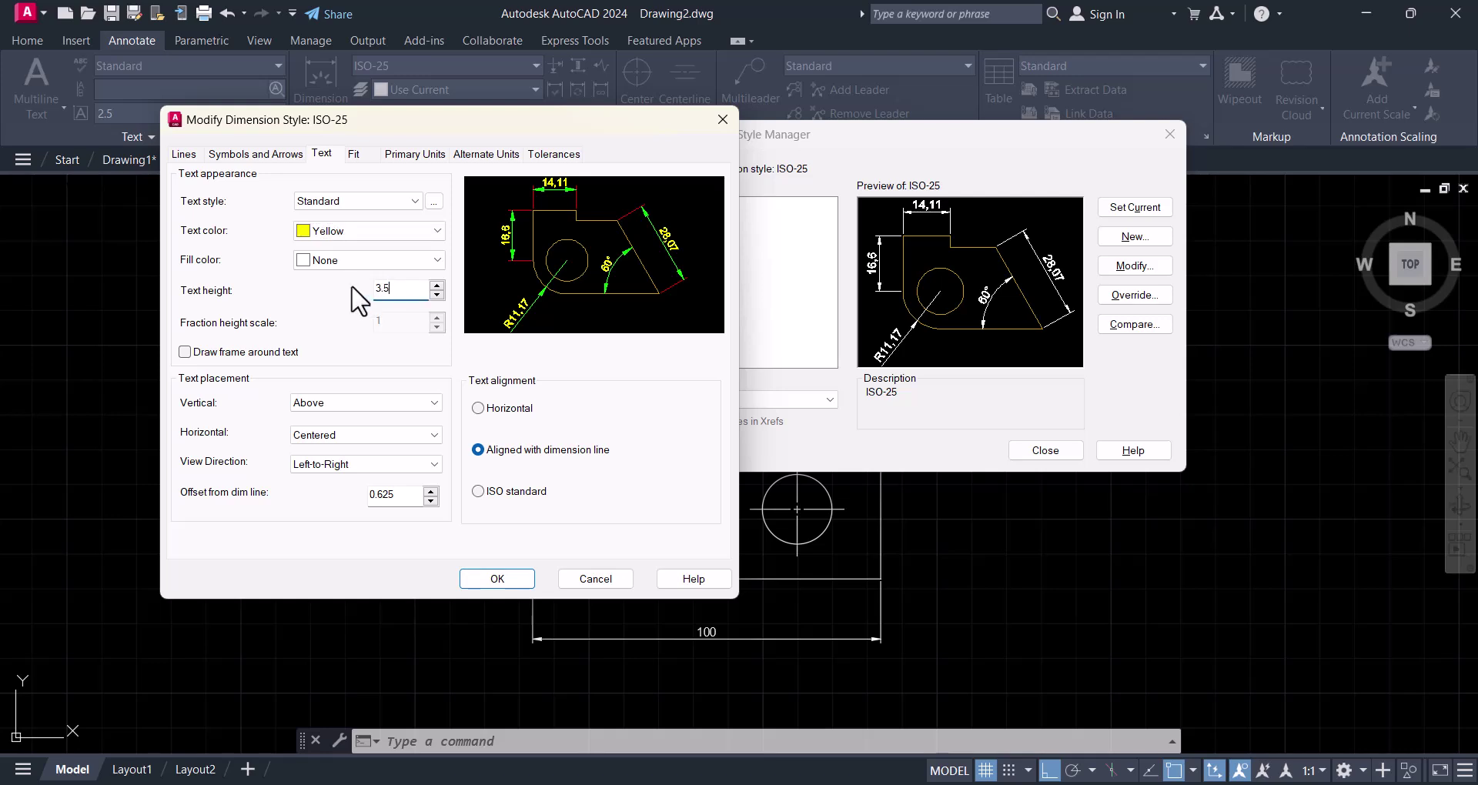
Place dimension text Above the line with ISO standard text alignment
left_click(346, 403)
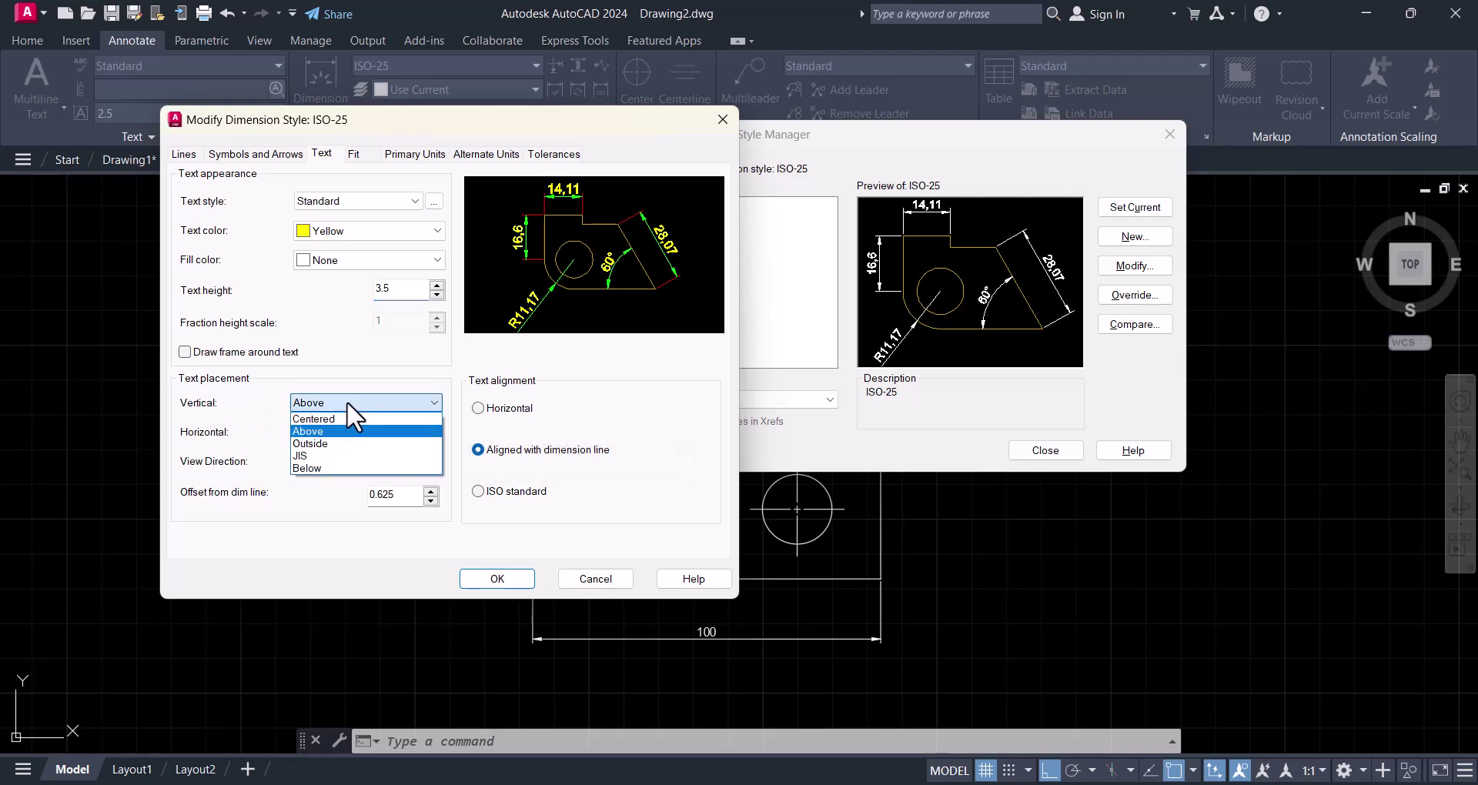
left_click(325, 419)
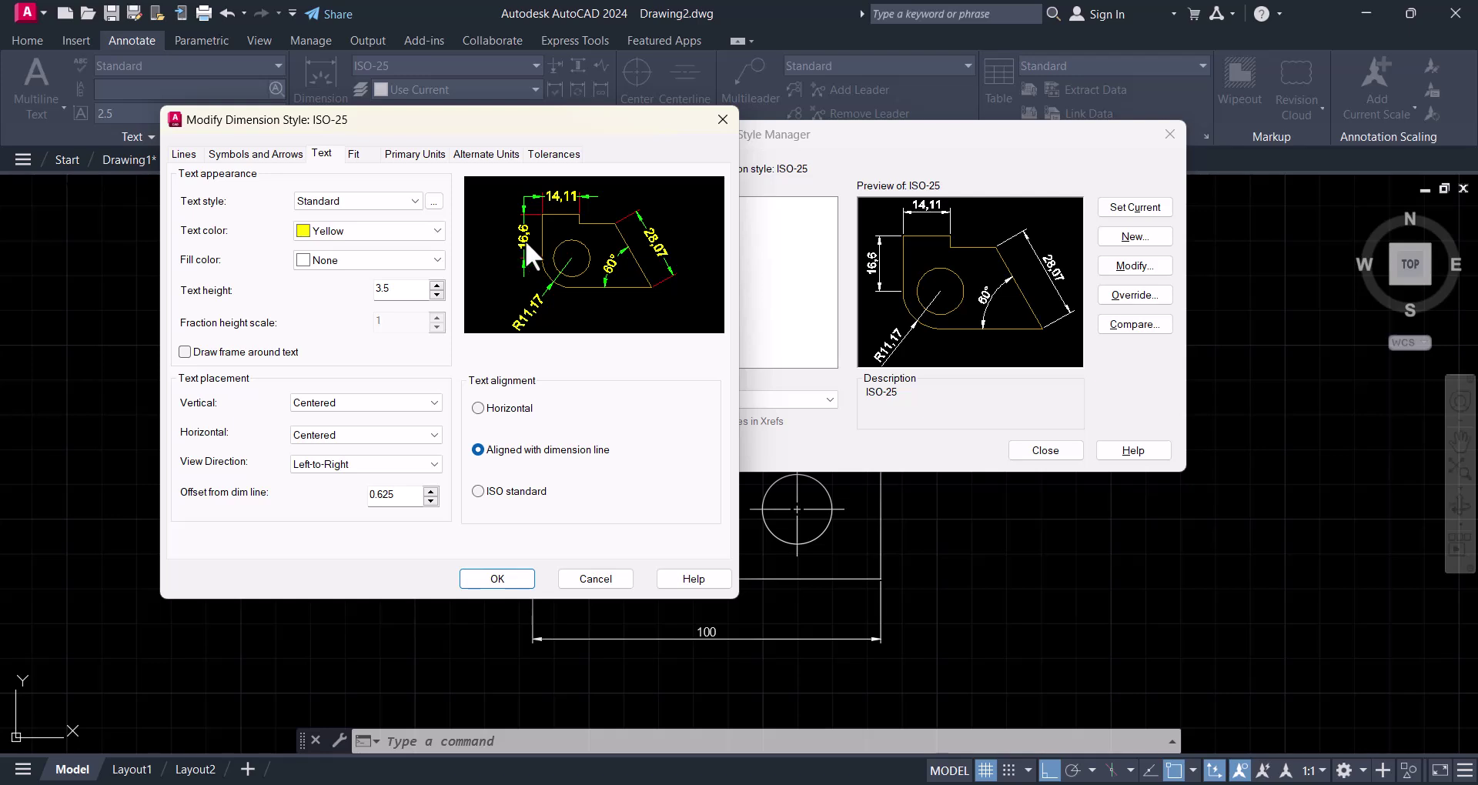
left_click(334, 402)
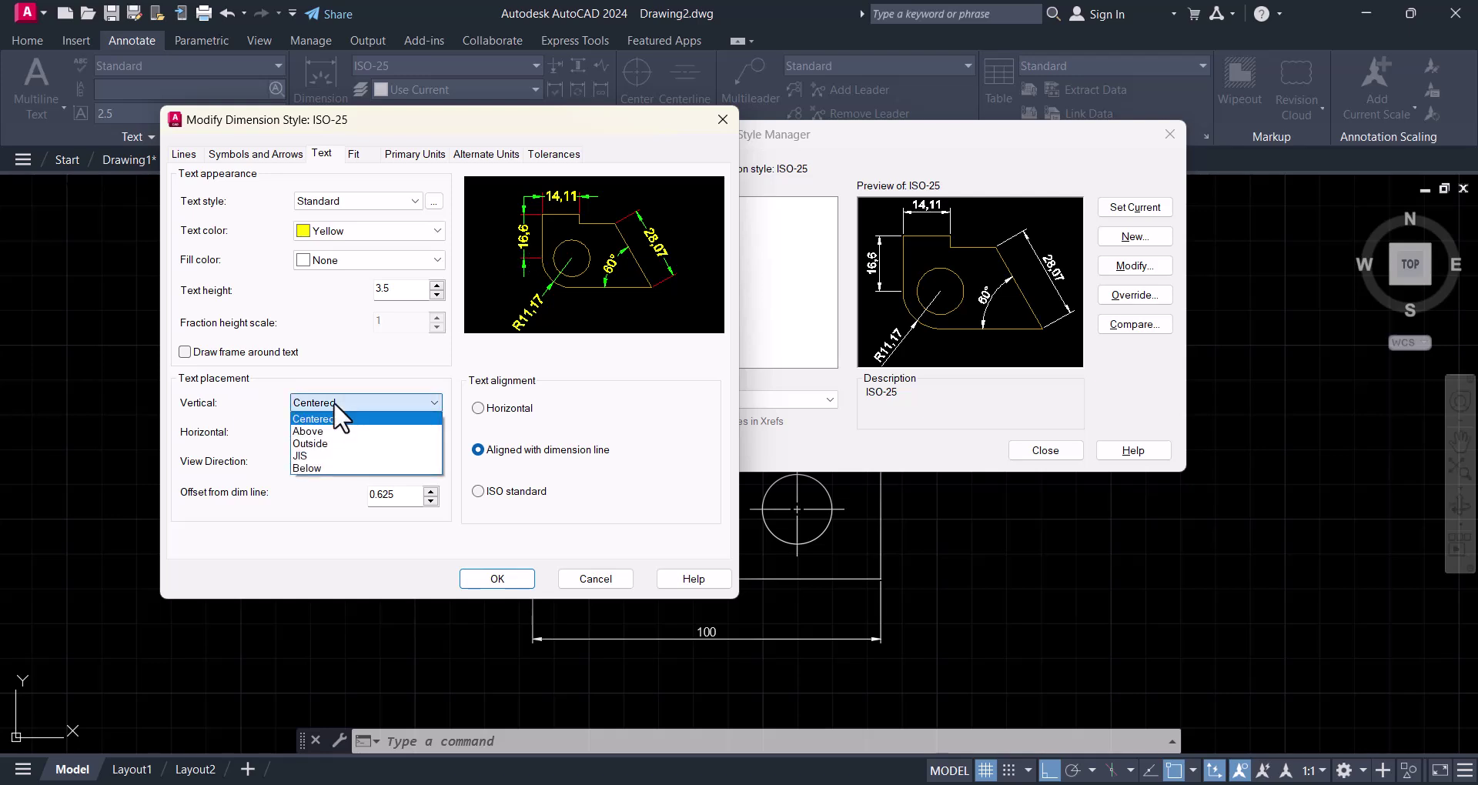
left_click(321, 432)
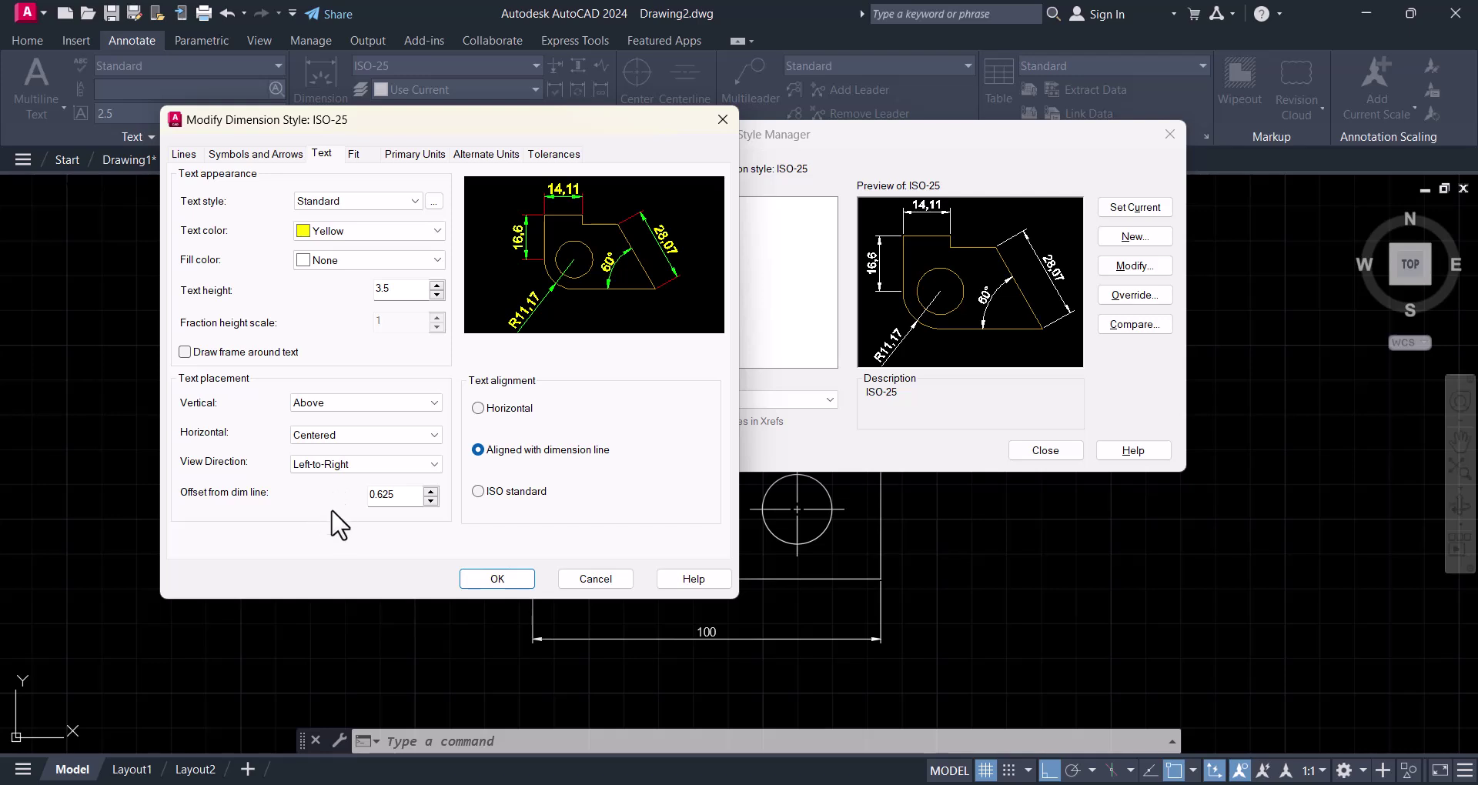
left_click(514, 418)
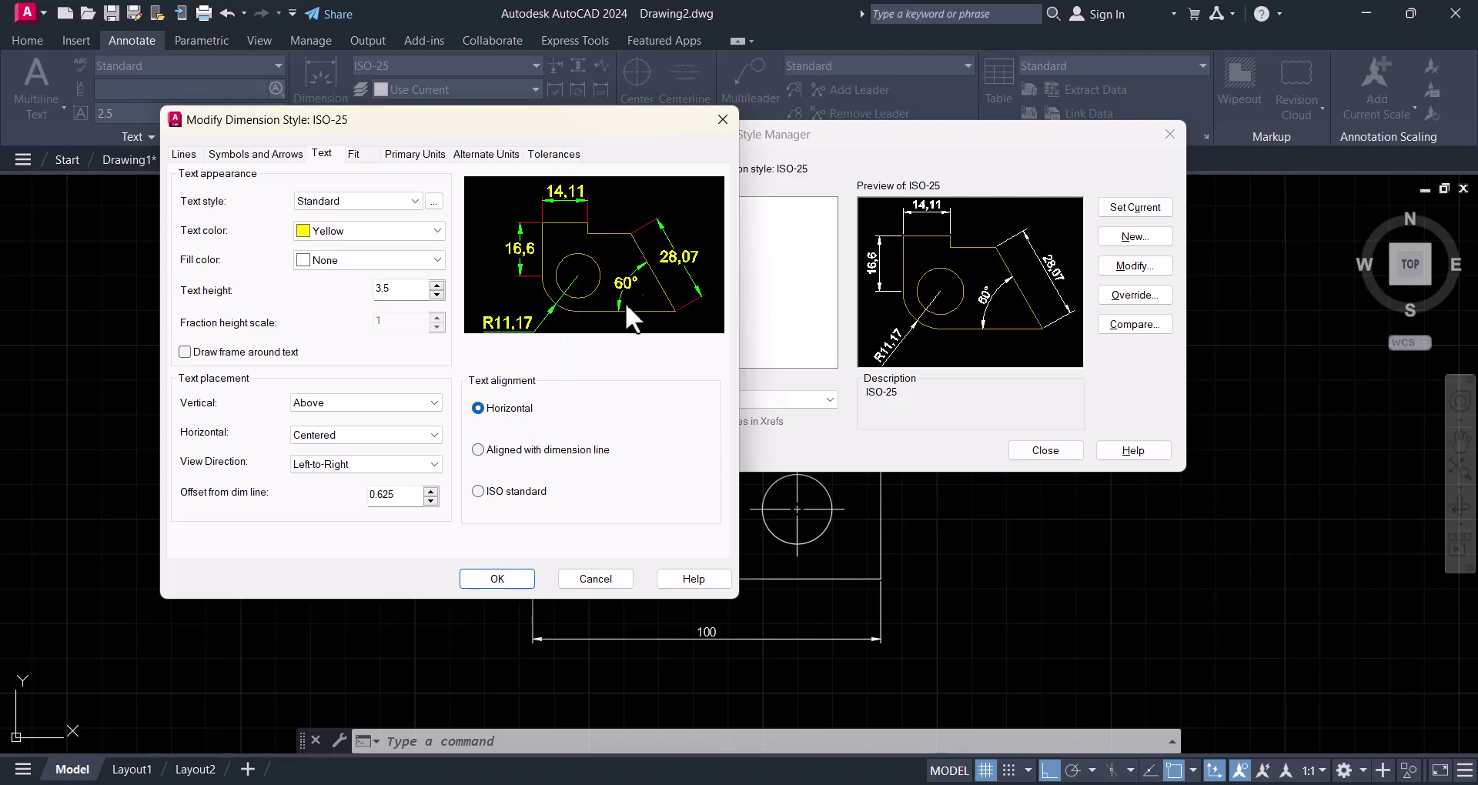
left_click(478, 450)
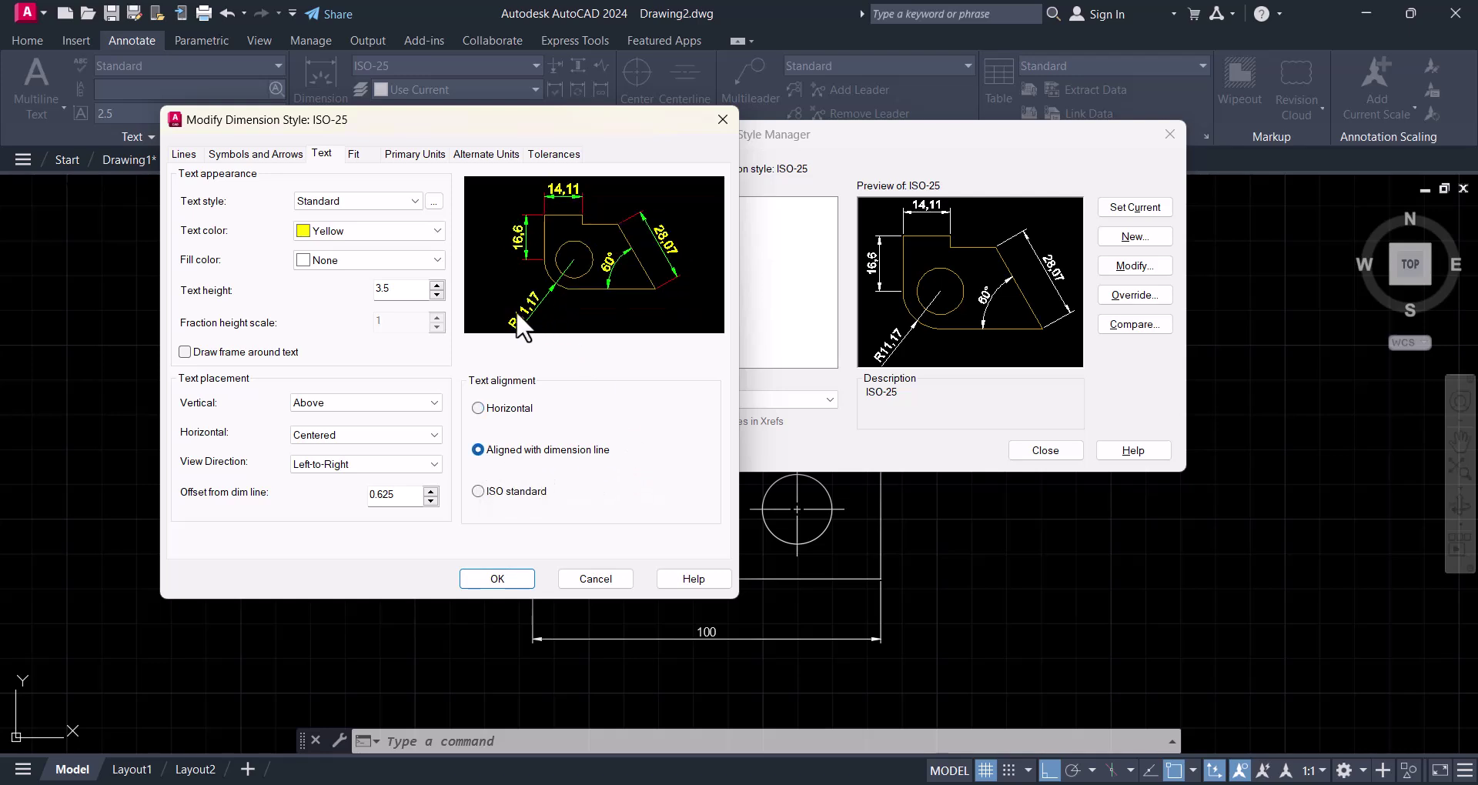
left_click(478, 492)
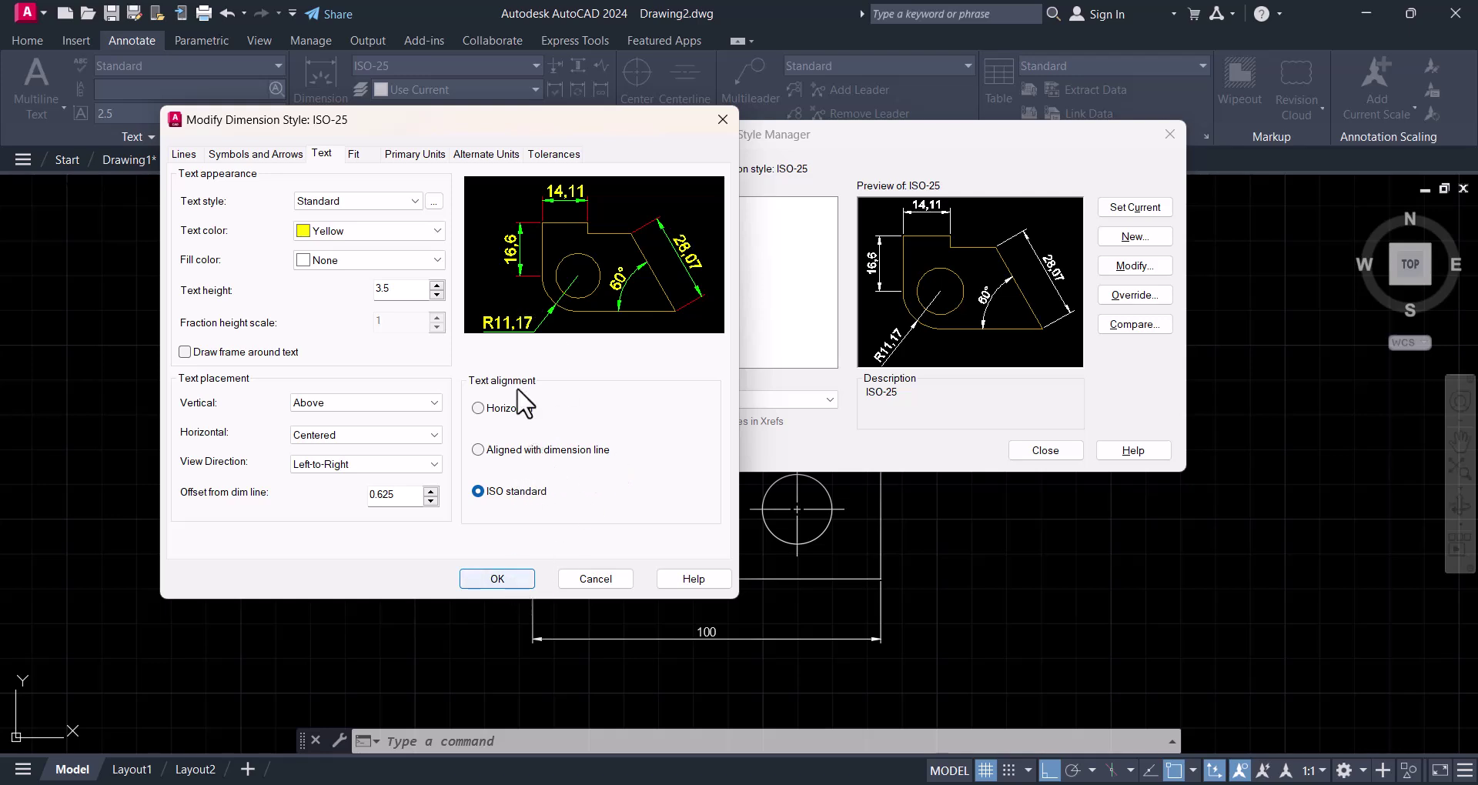
left_click(355, 154)
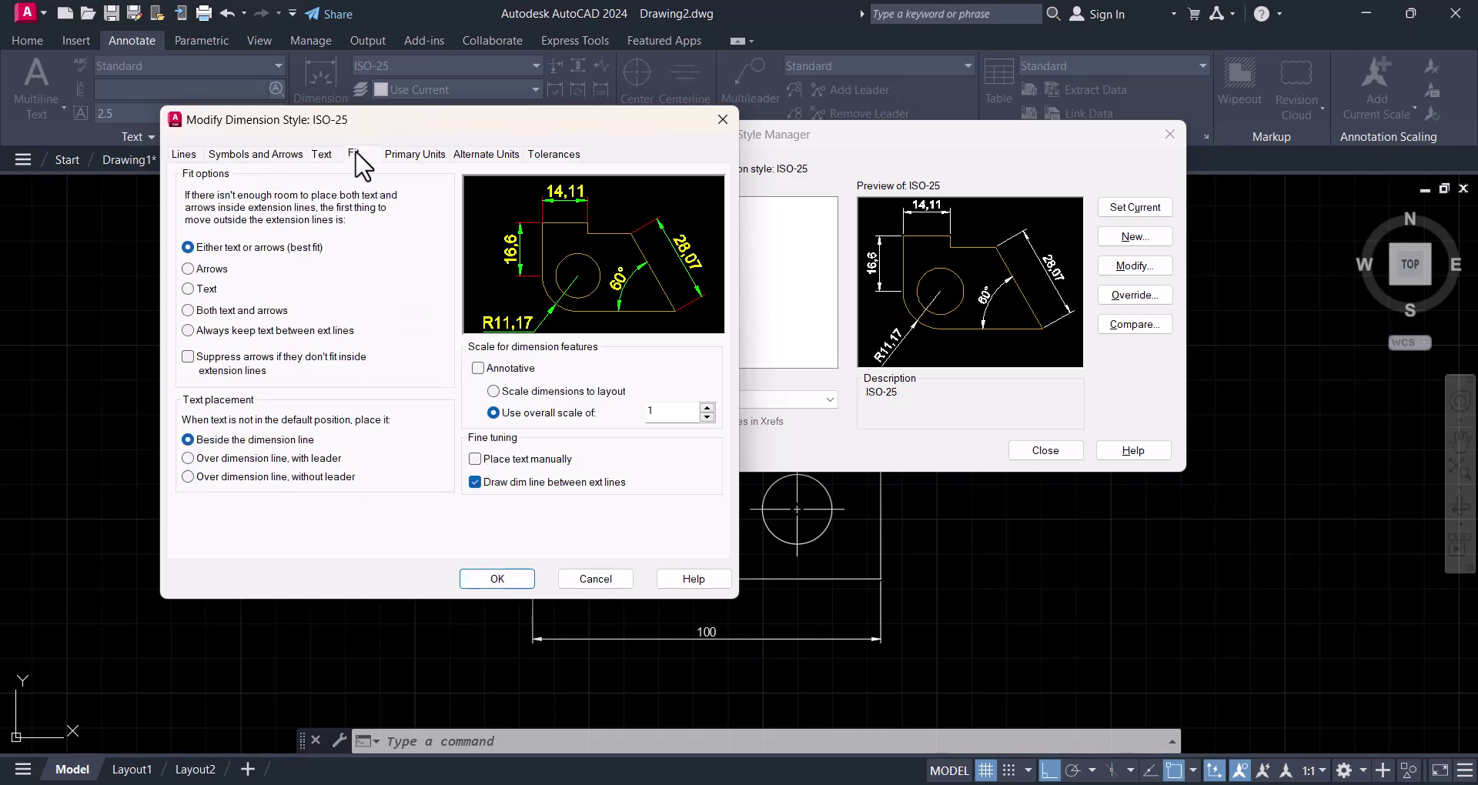
Set linear precision to 0 and decimal separator to Period, then confirm the ISO-25 changes
left_click(411, 154)
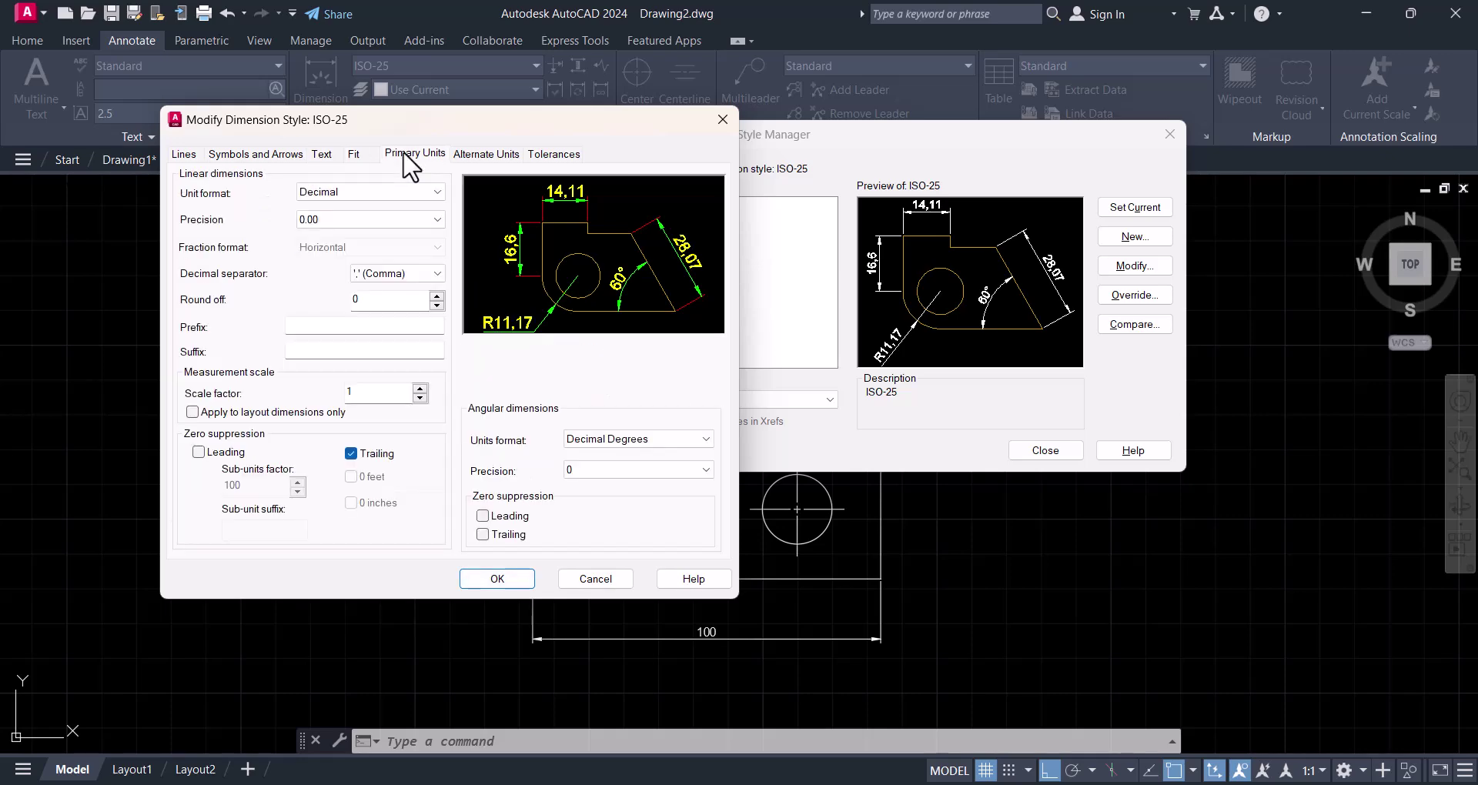
left_click(350, 221)
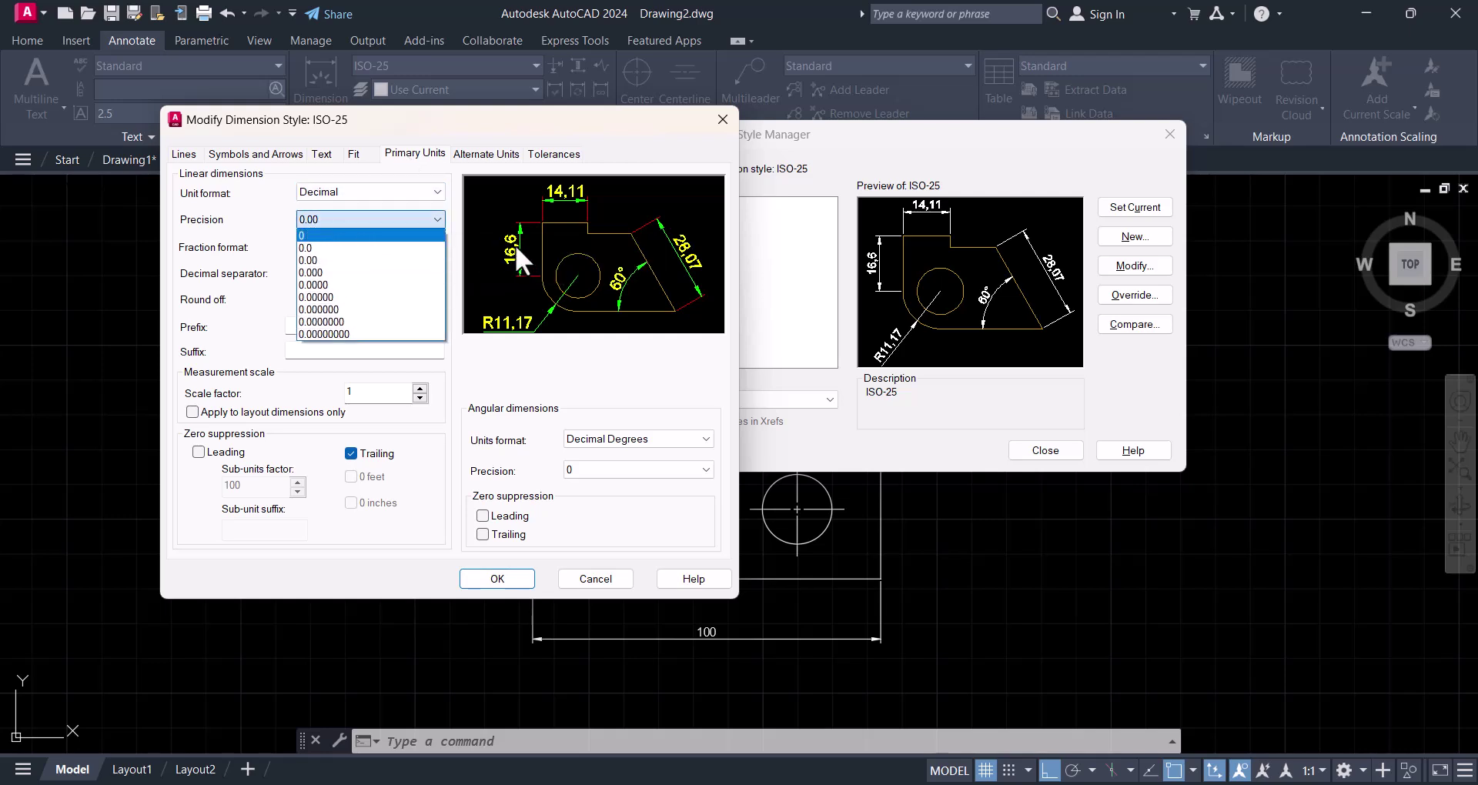
left_click(311, 237)
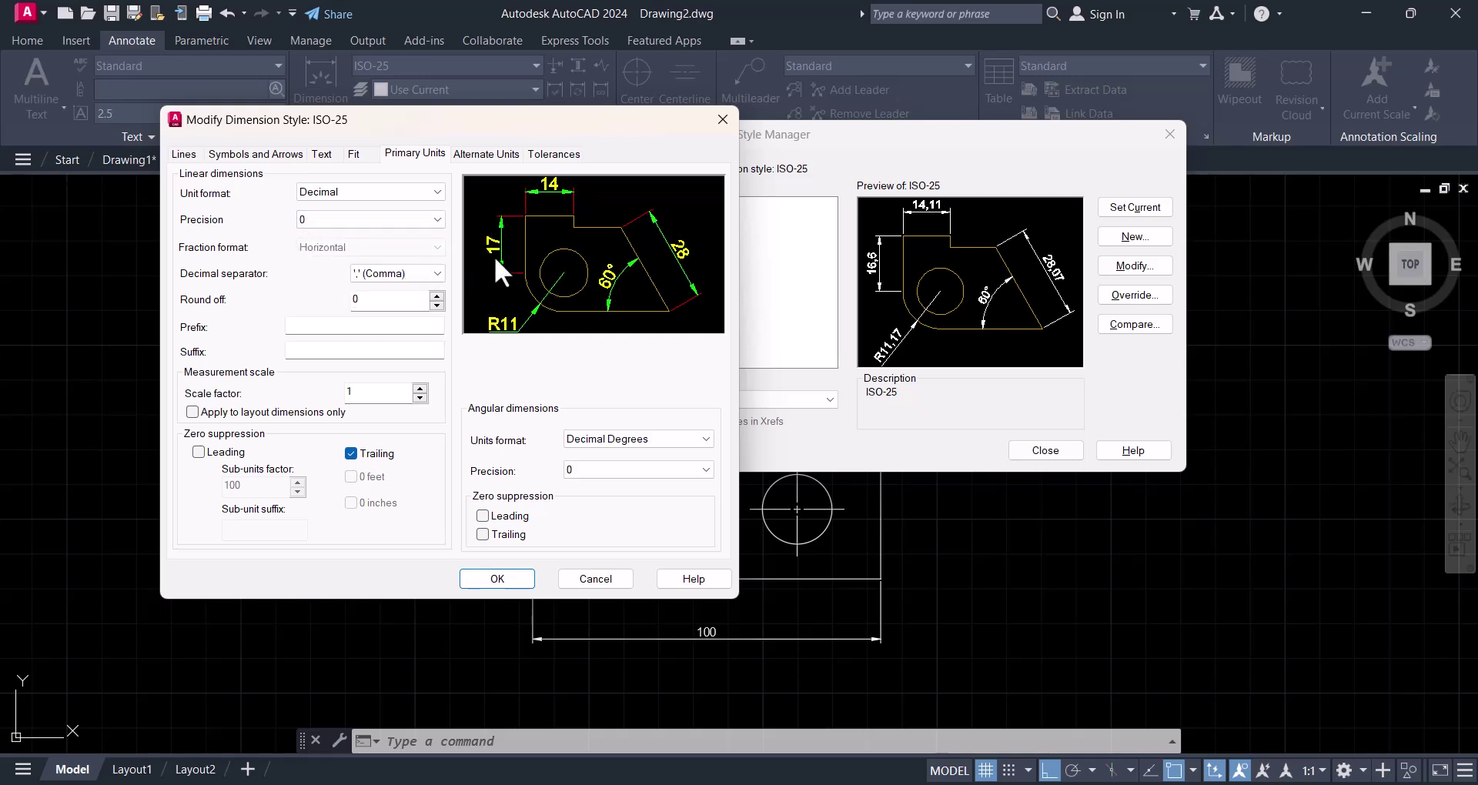
left_click(393, 275)
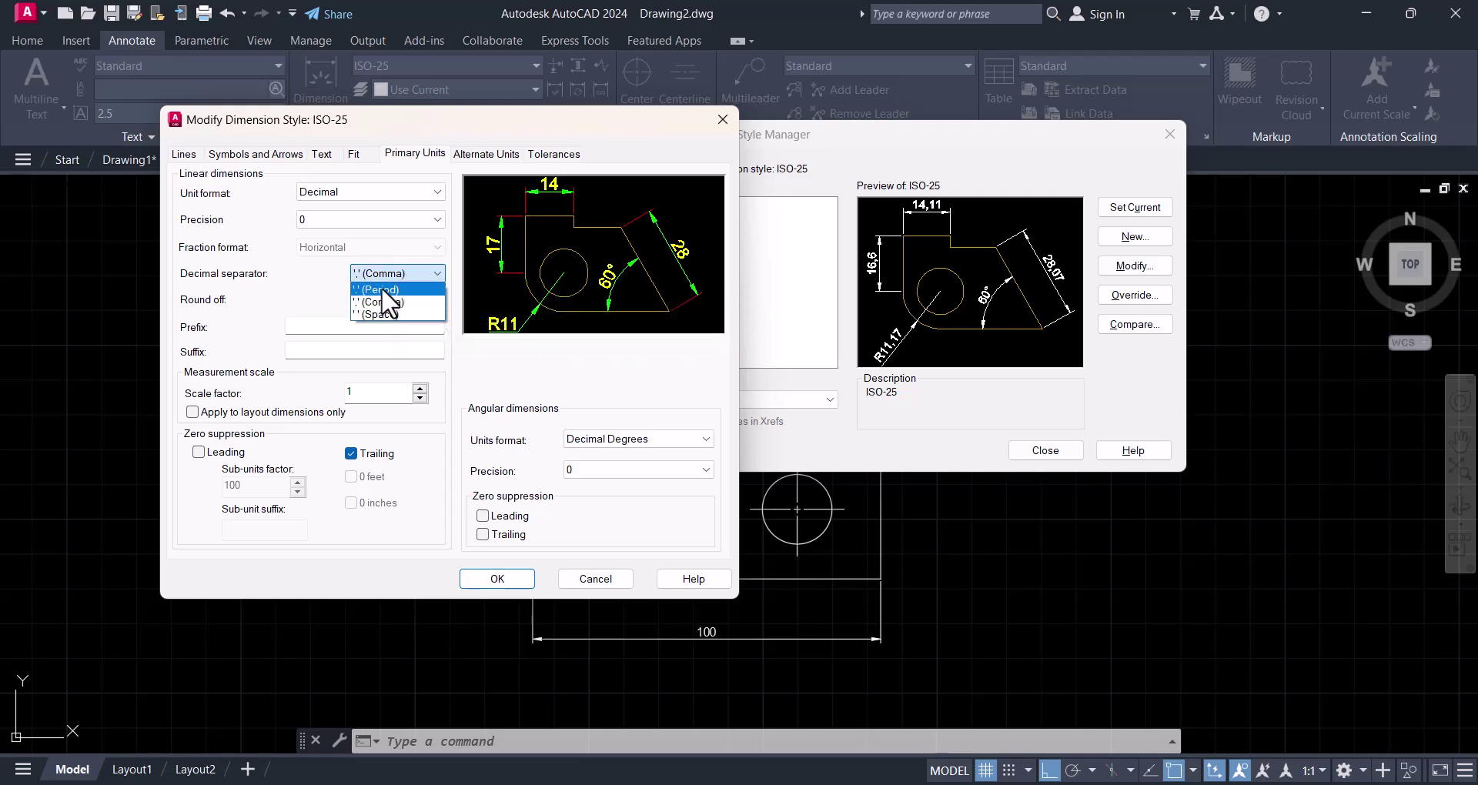
left_click(381, 289)
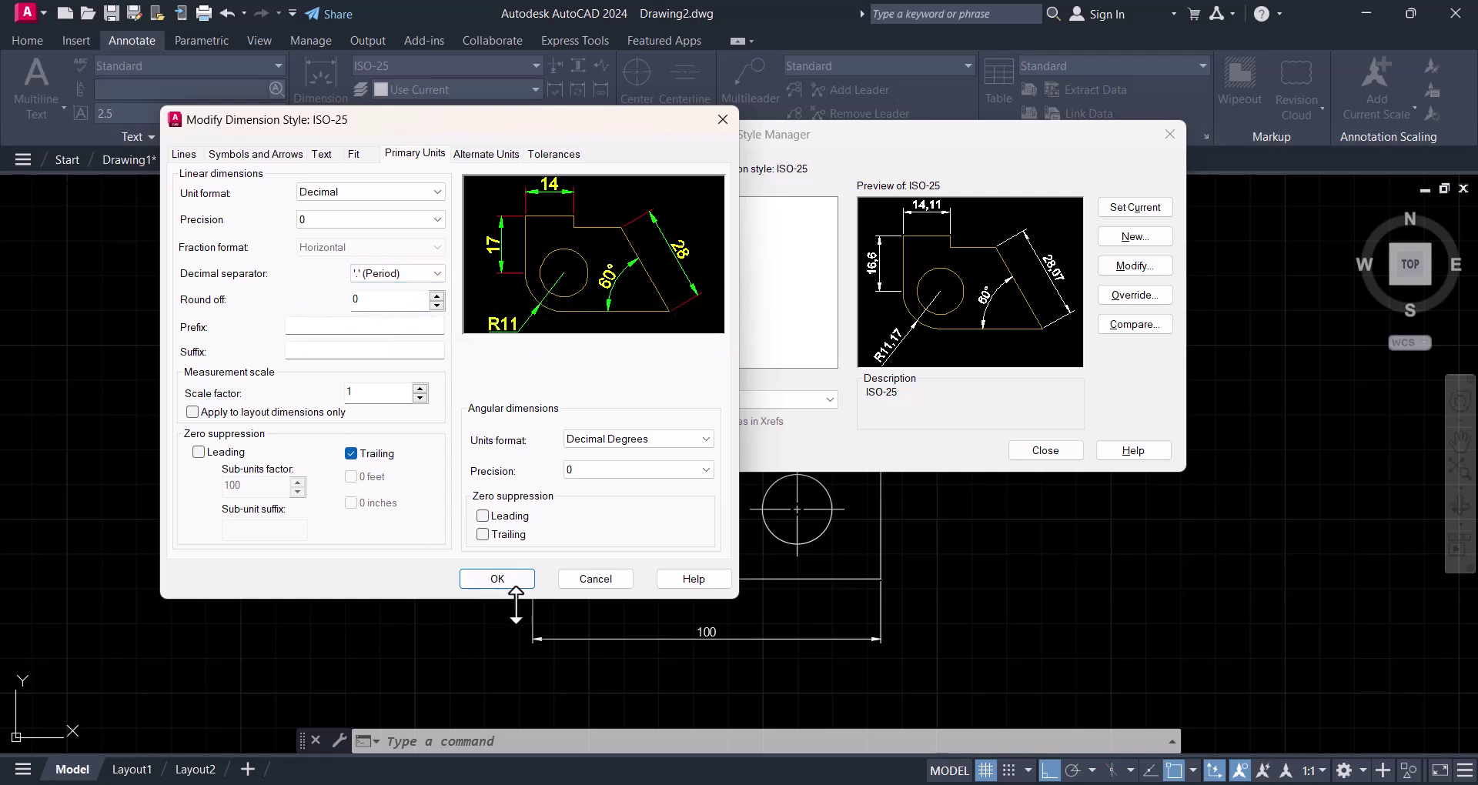
left_click(501, 579)
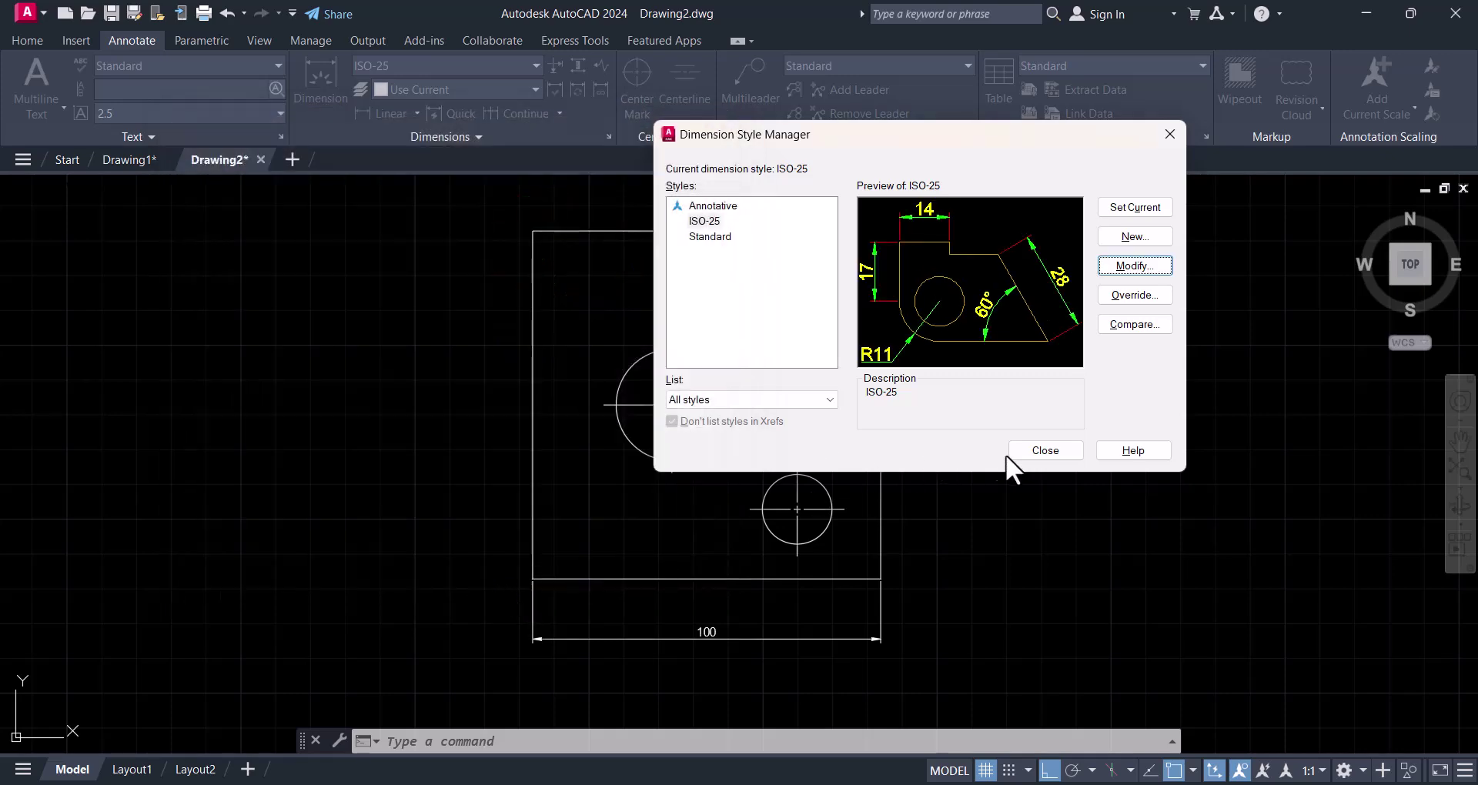
Close the style manager and add vertical 20, 30 and 30 hole-spacing dimensions on the left
left_click(1040, 451)
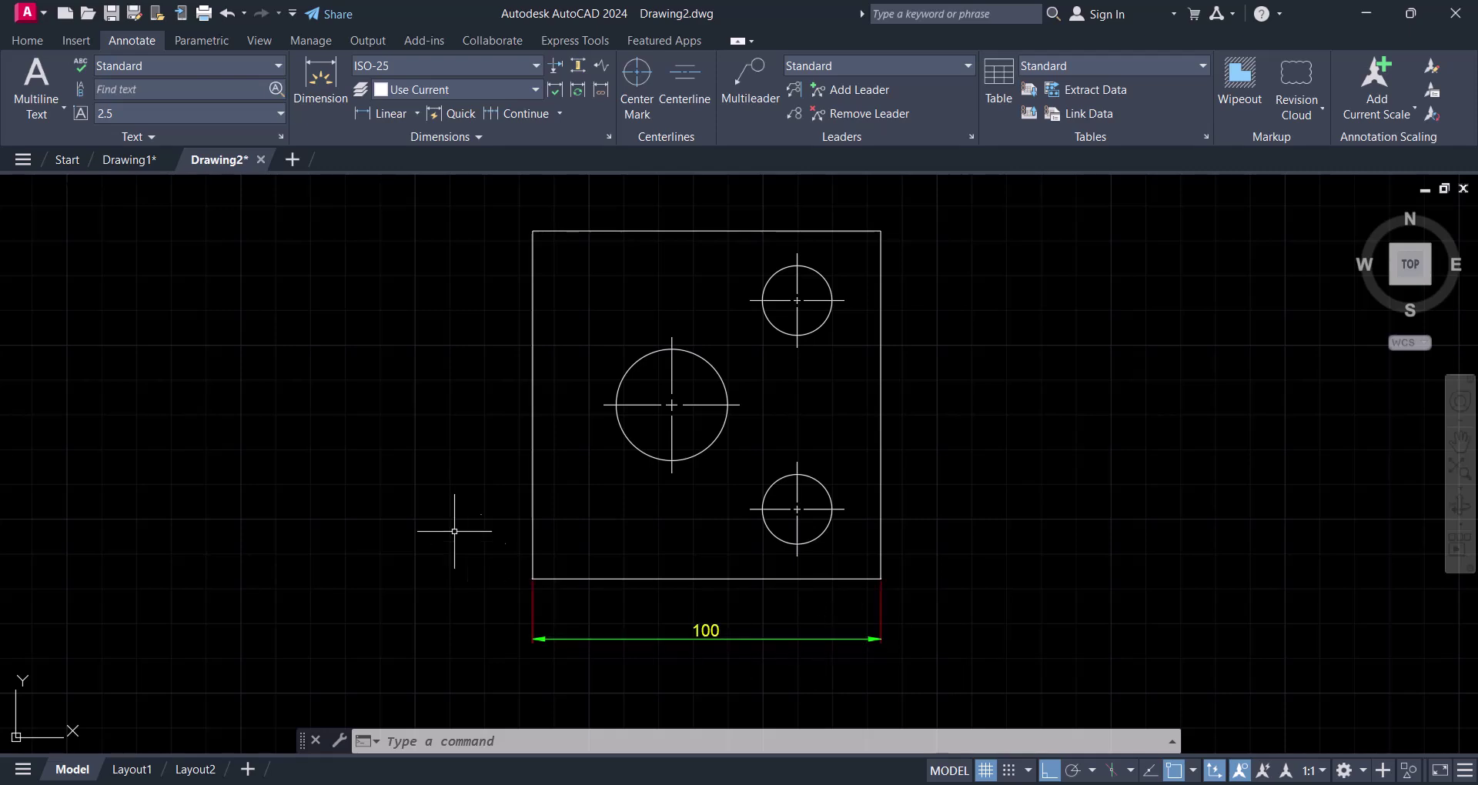
left_click(363, 114)
left_click(533, 577)
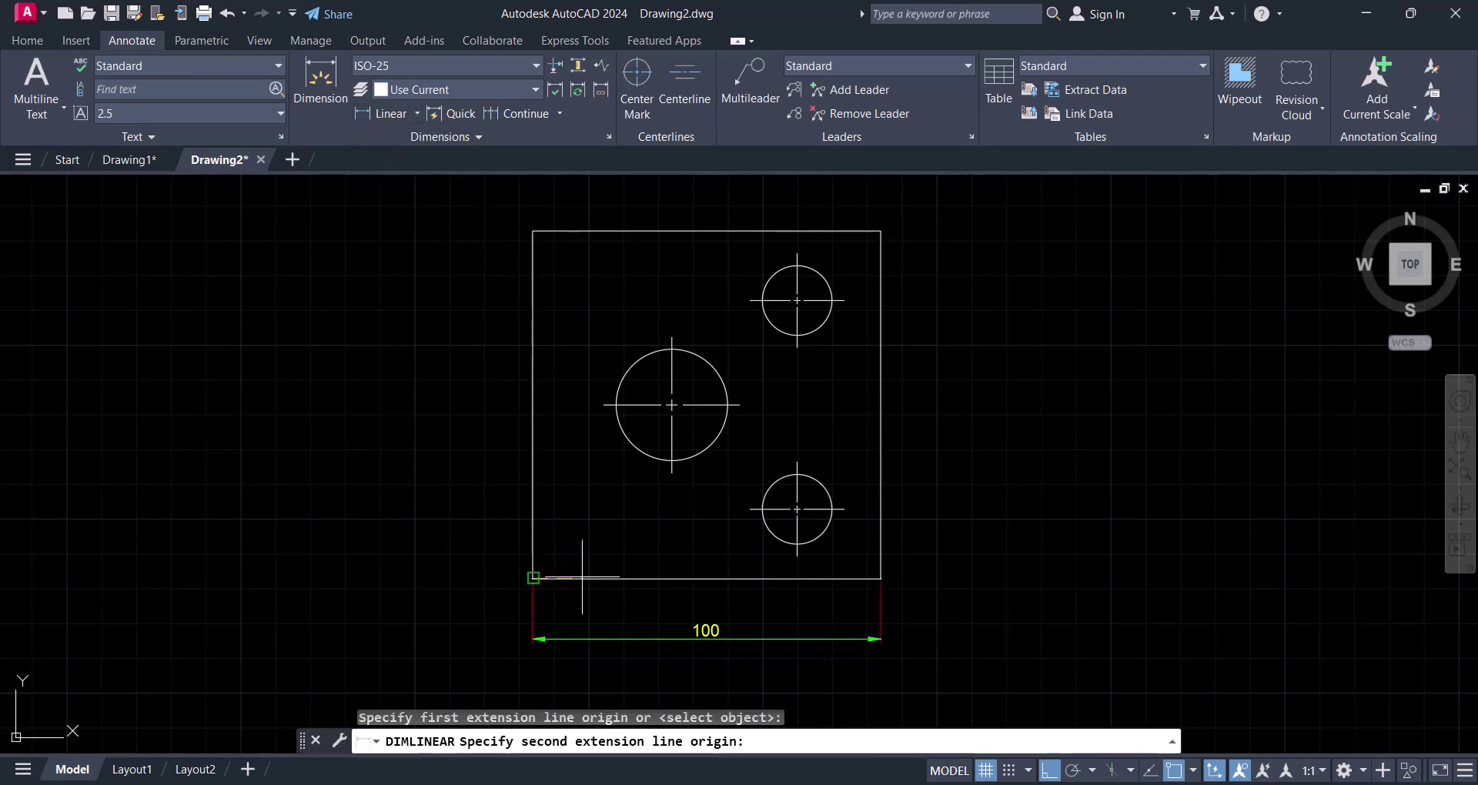
left_click(797, 509)
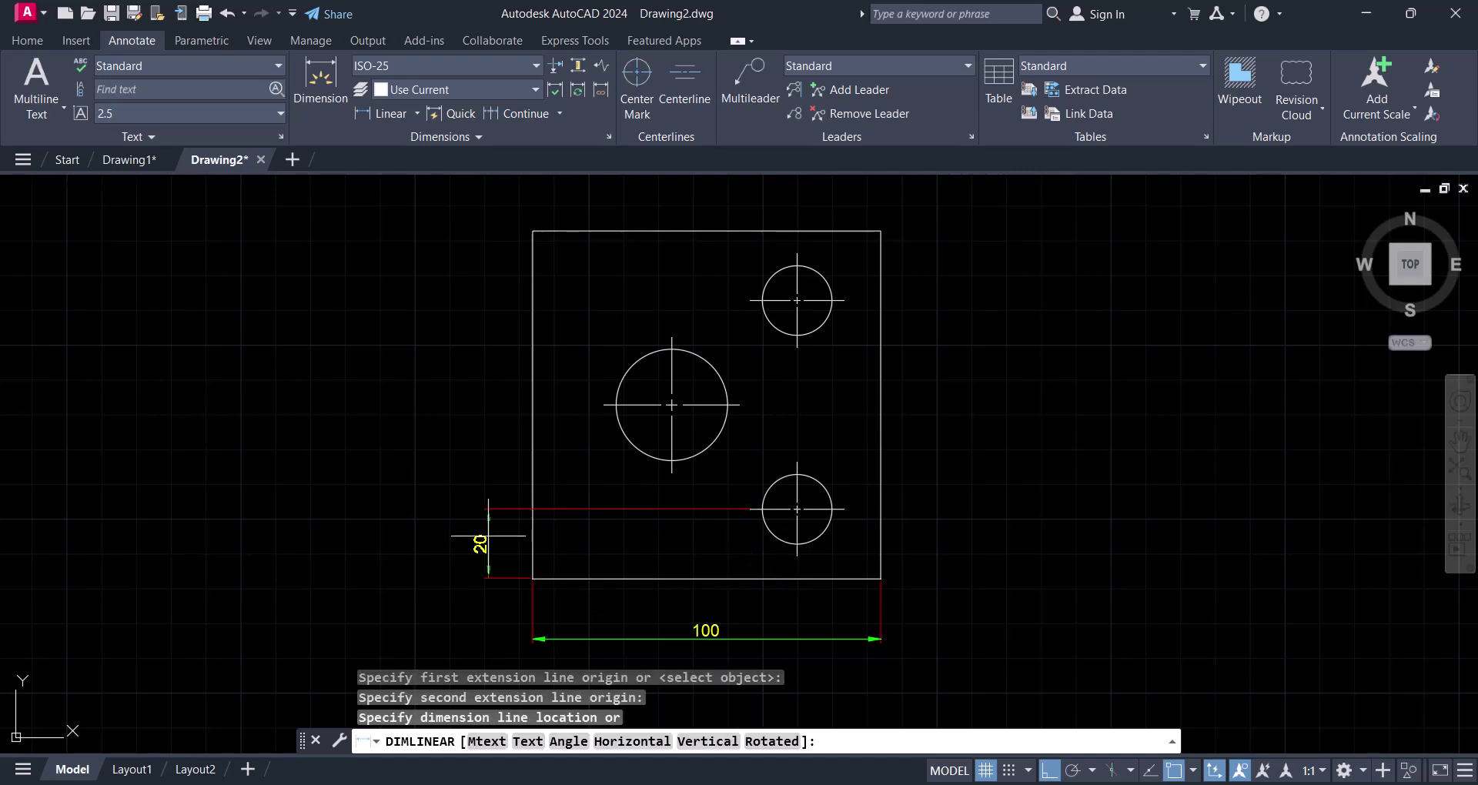
left_click(412, 513)
key("Return")
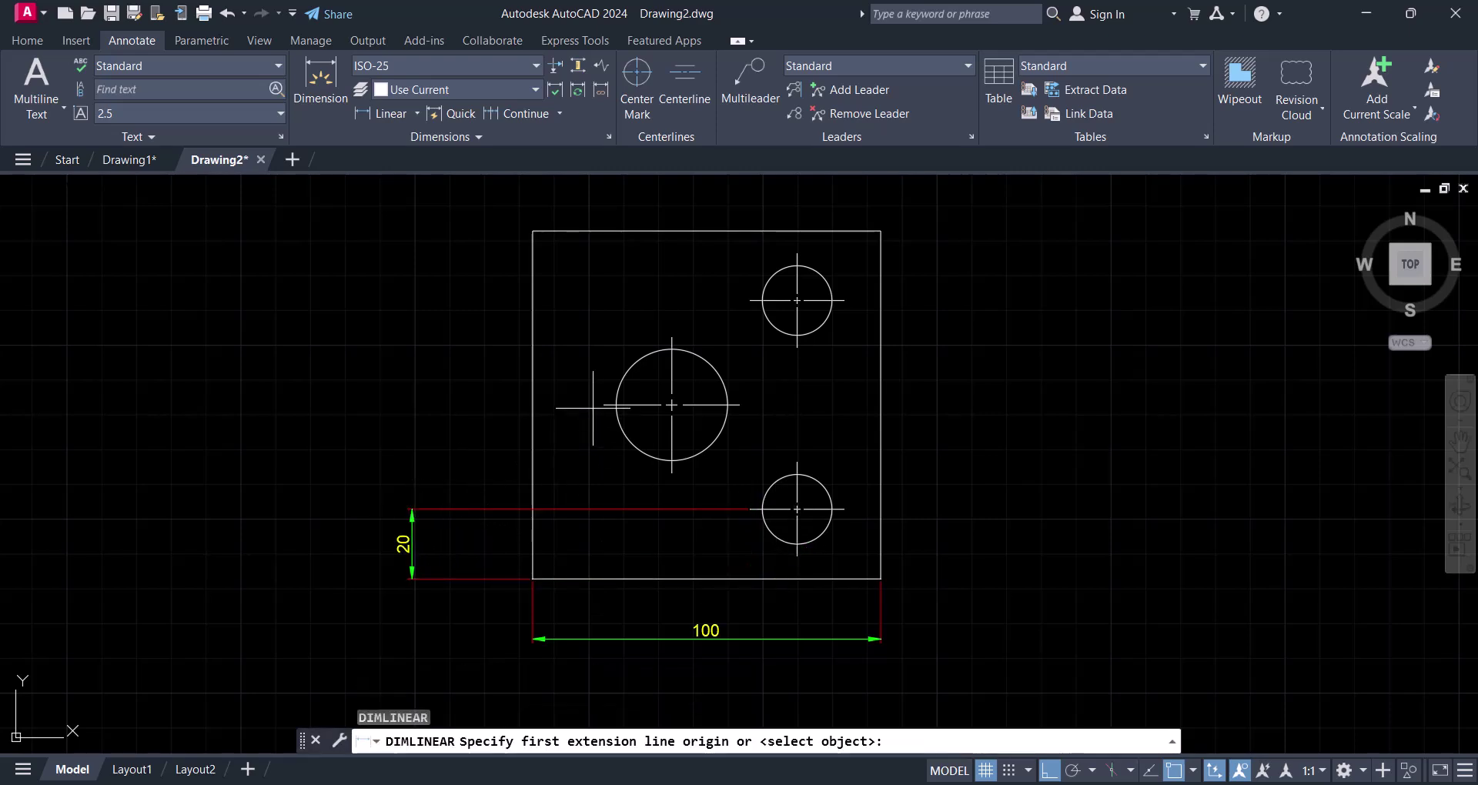
left_click(603, 405)
left_click(413, 509)
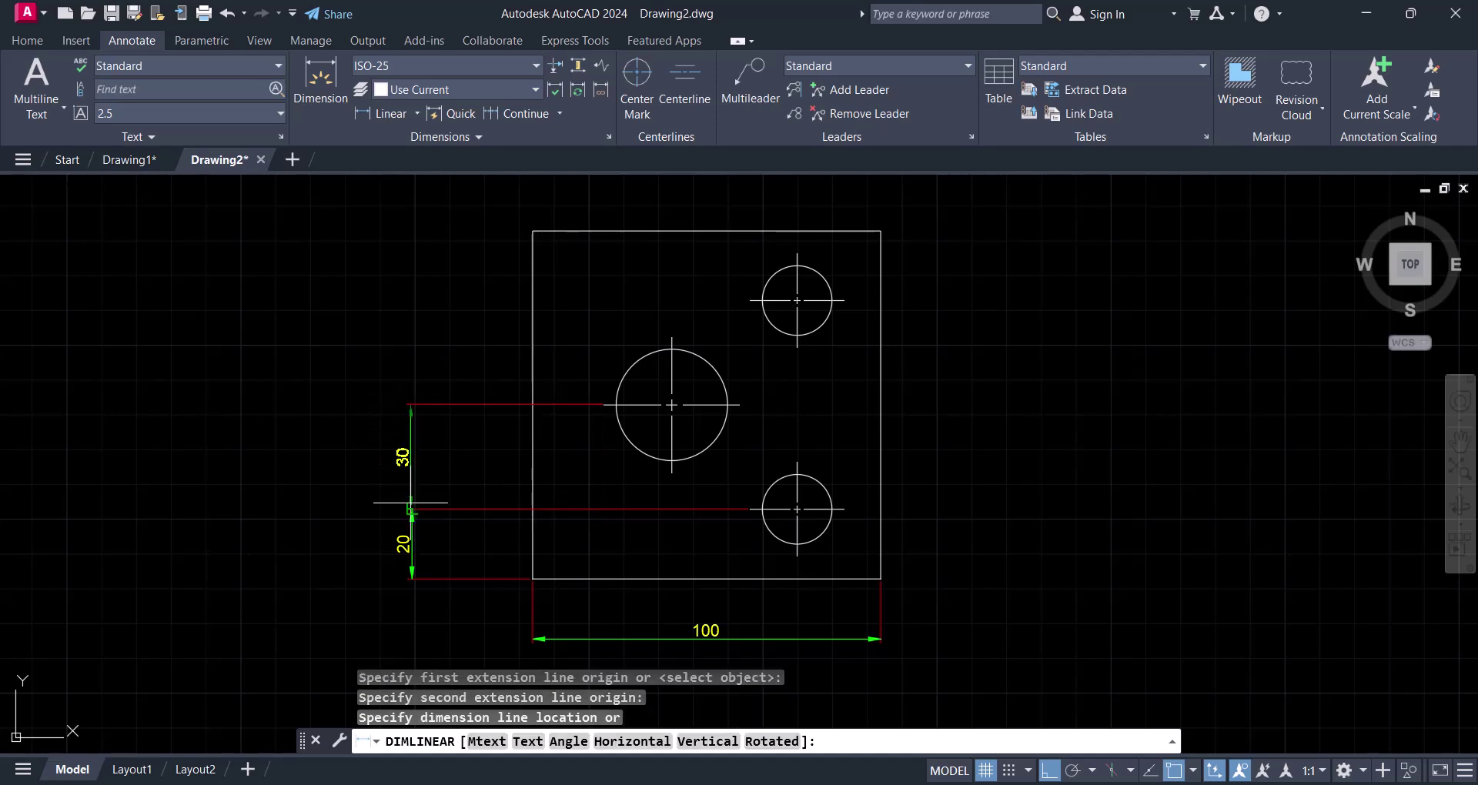
left_click(412, 493)
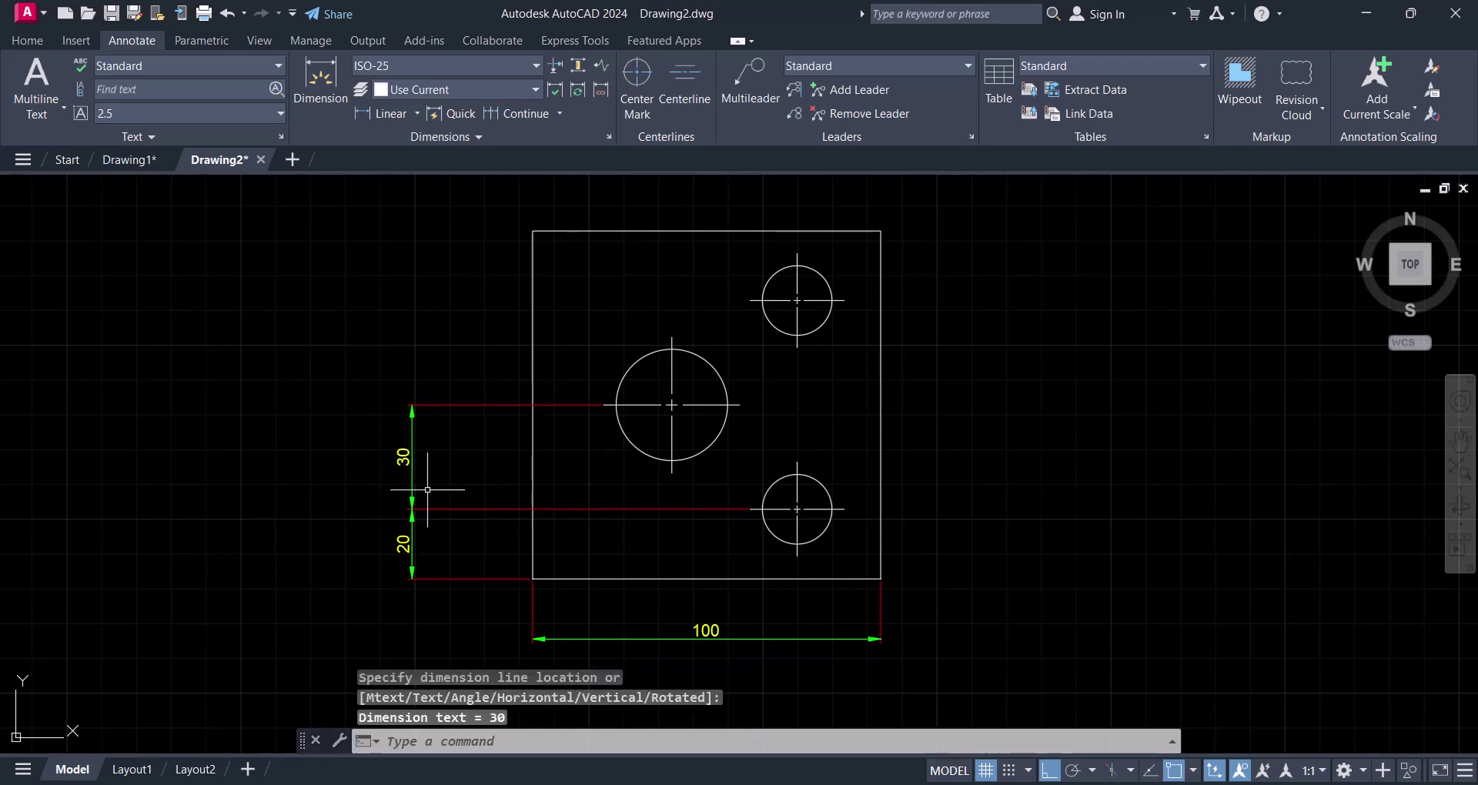
key("Return")
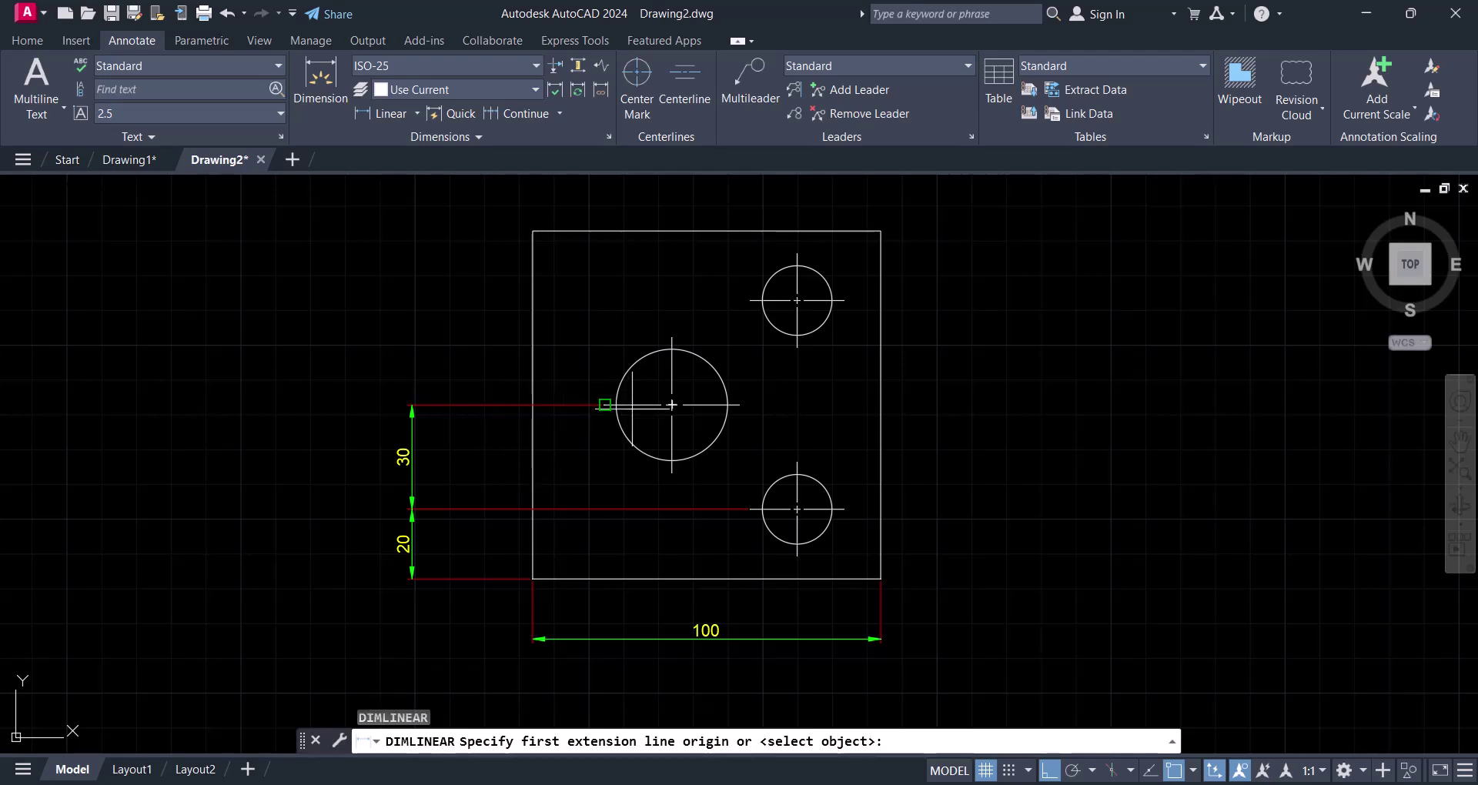
left_click(605, 404)
left_click(751, 300)
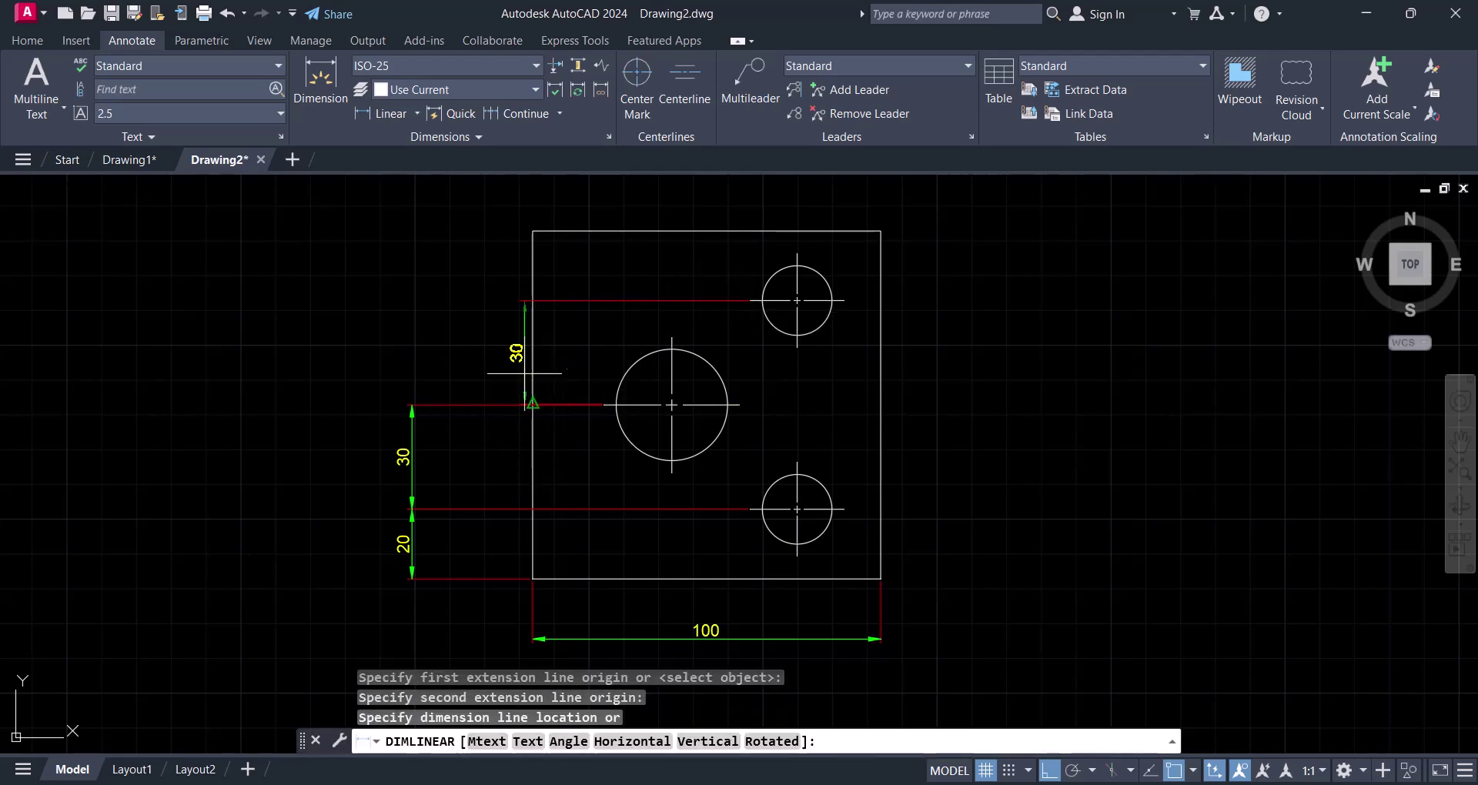
left_click(413, 404)
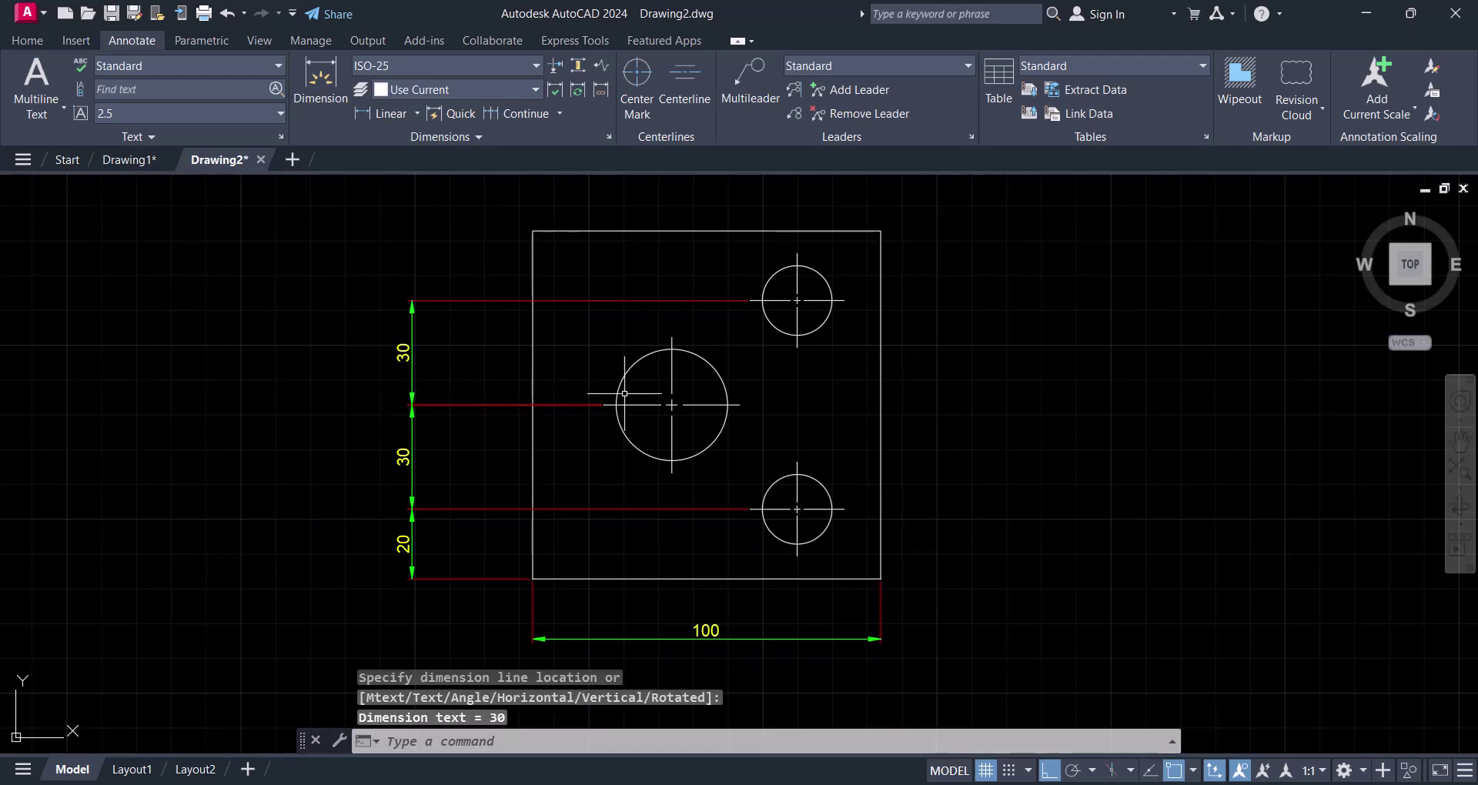
Add horizontal 40 and 36 hole-offset dimensions above the plate
middle_click_drag(612, 349, 574, 426)
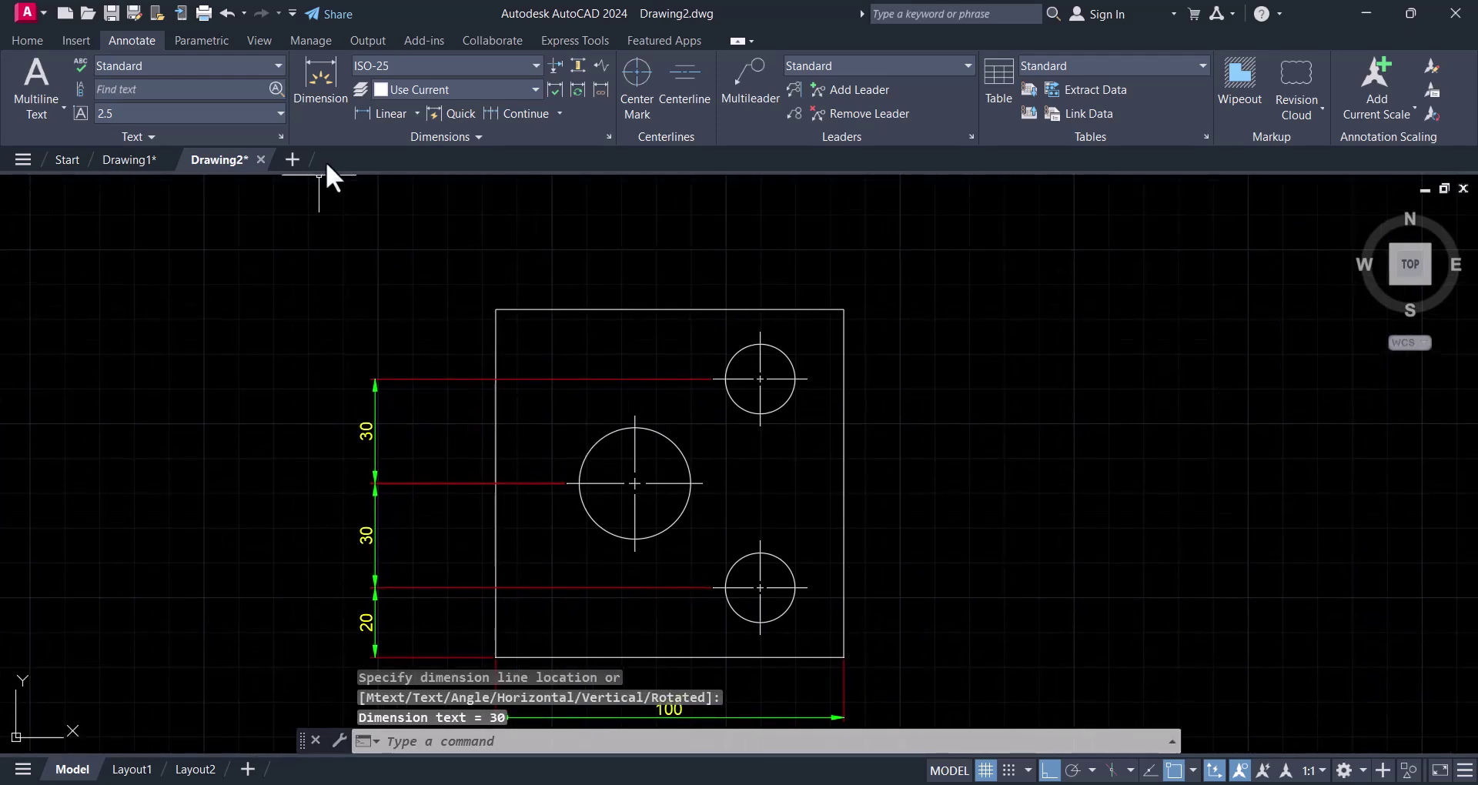
left_click(367, 117)
left_click(495, 310)
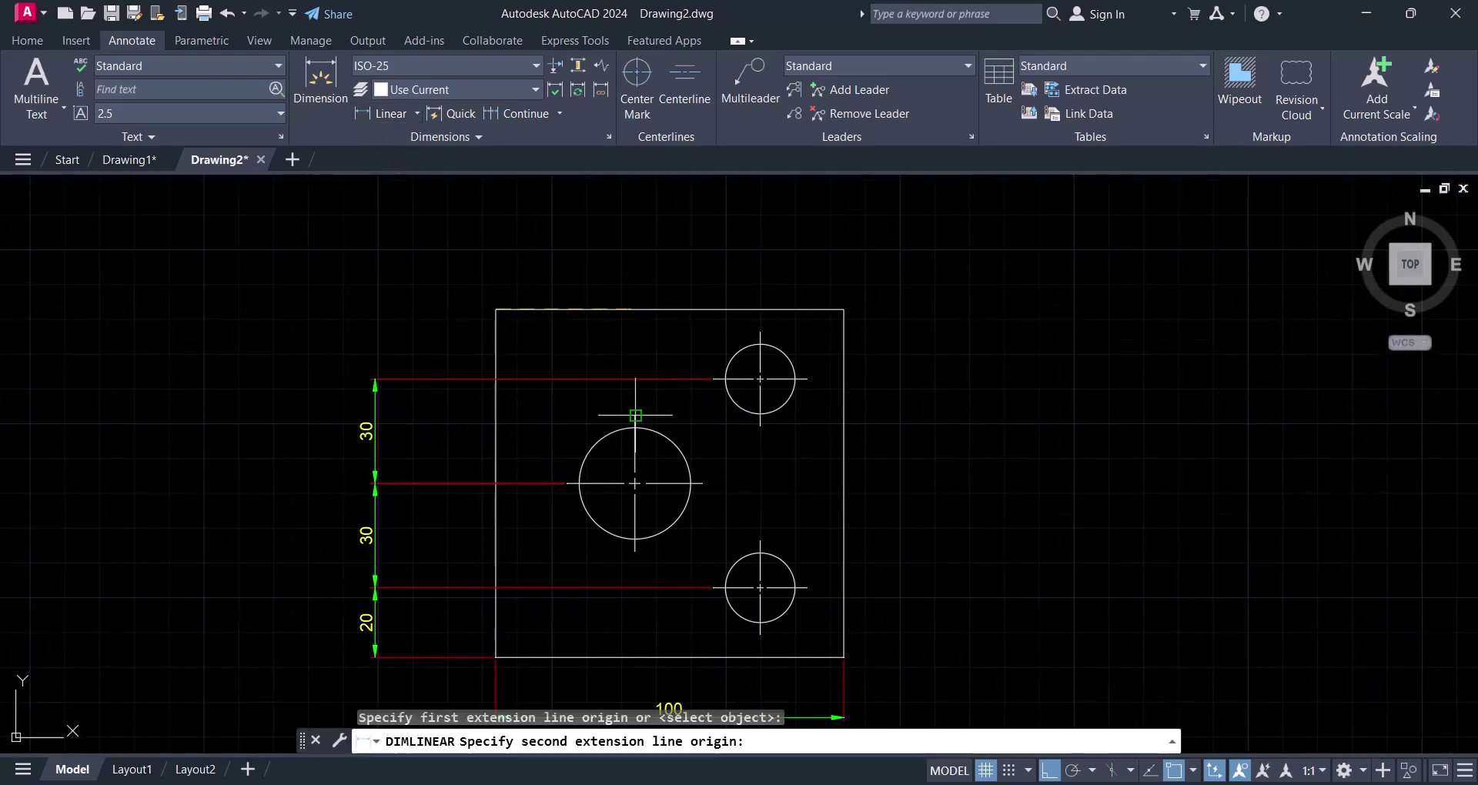
left_click(635, 416)
left_click(604, 253)
key("Return")
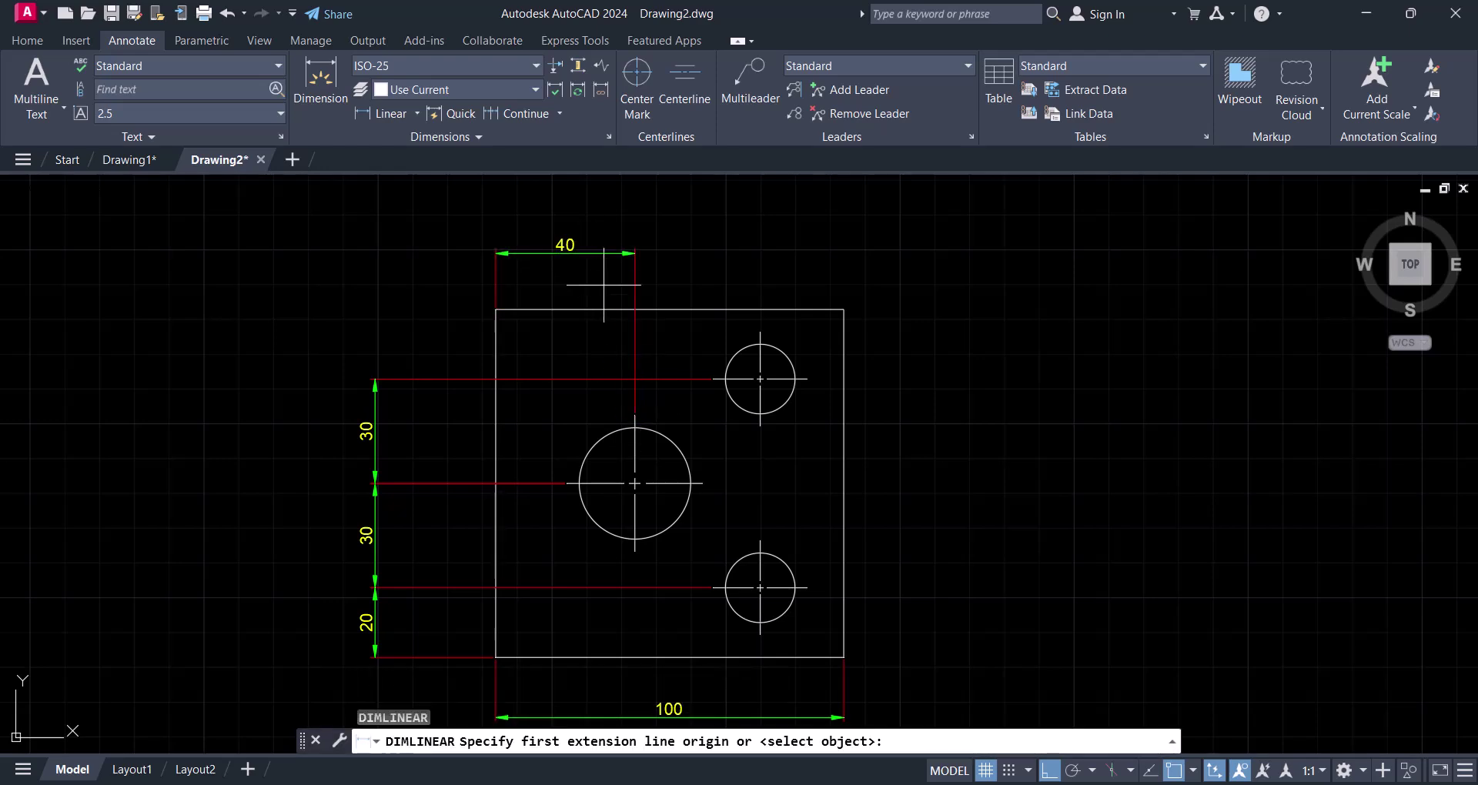
scroll(639, 418, "up", 5)
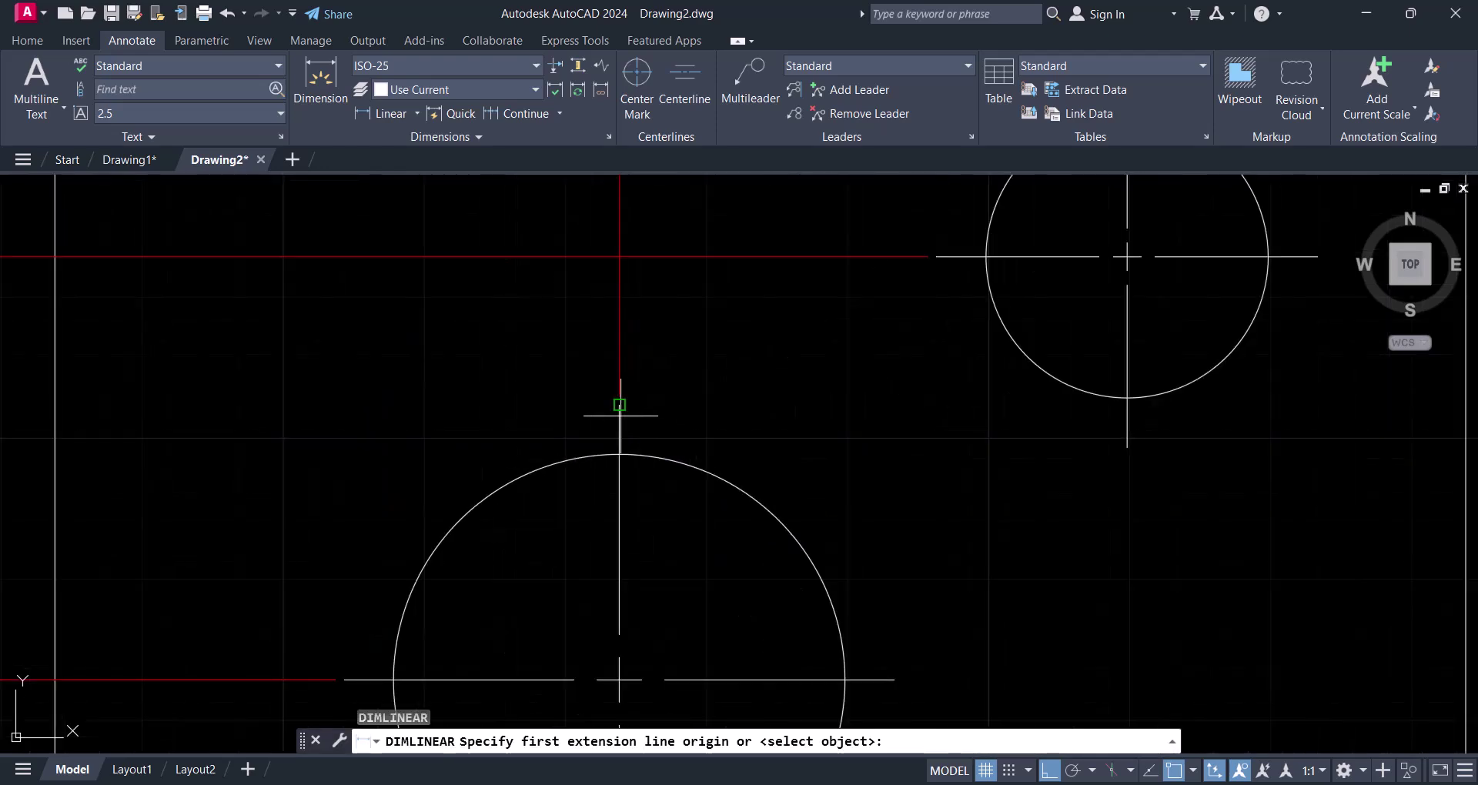
left_click(620, 405)
scroll(620, 405, "down", 3)
left_click(814, 297)
scroll(815, 297, "down", 1)
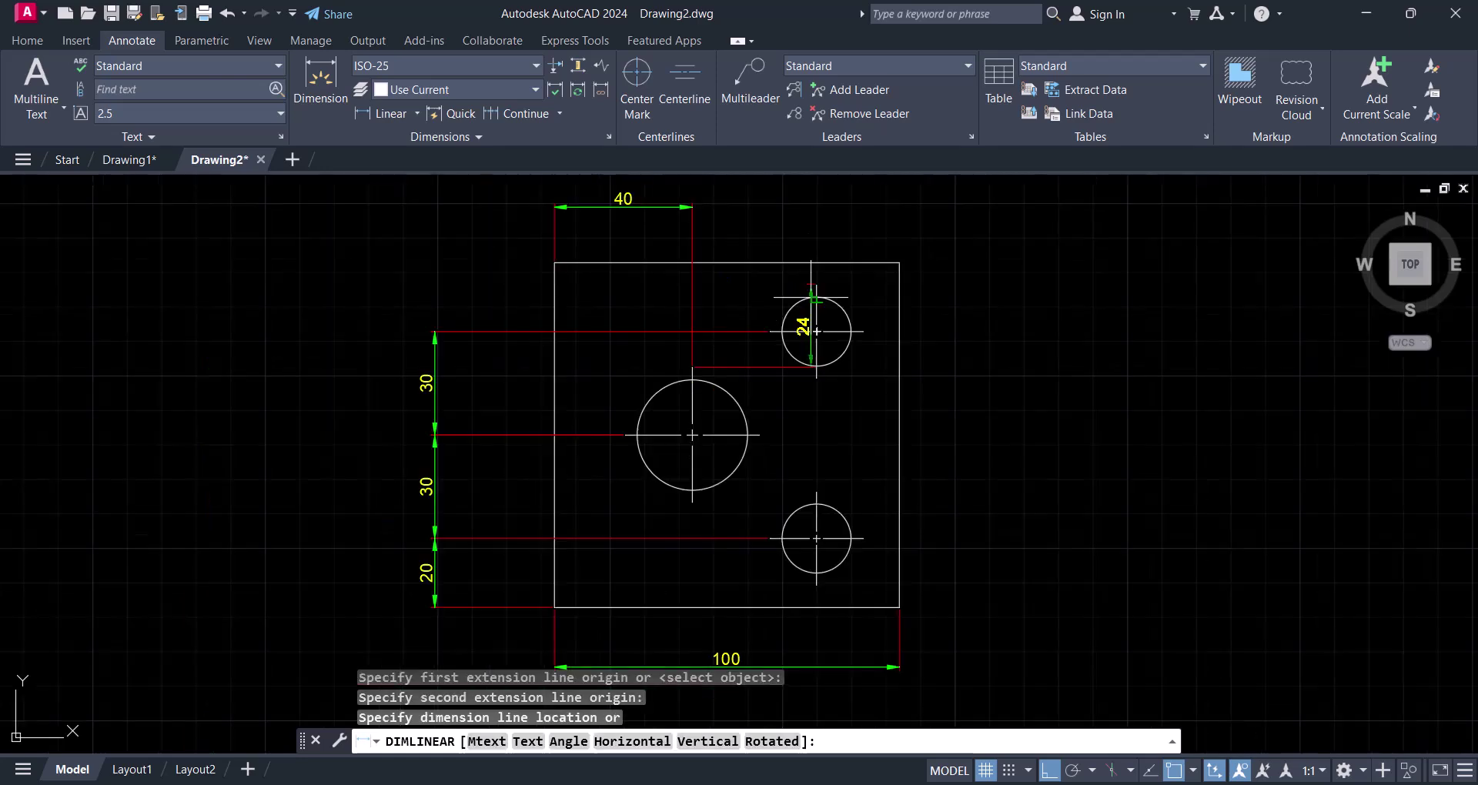
left_click(700, 207)
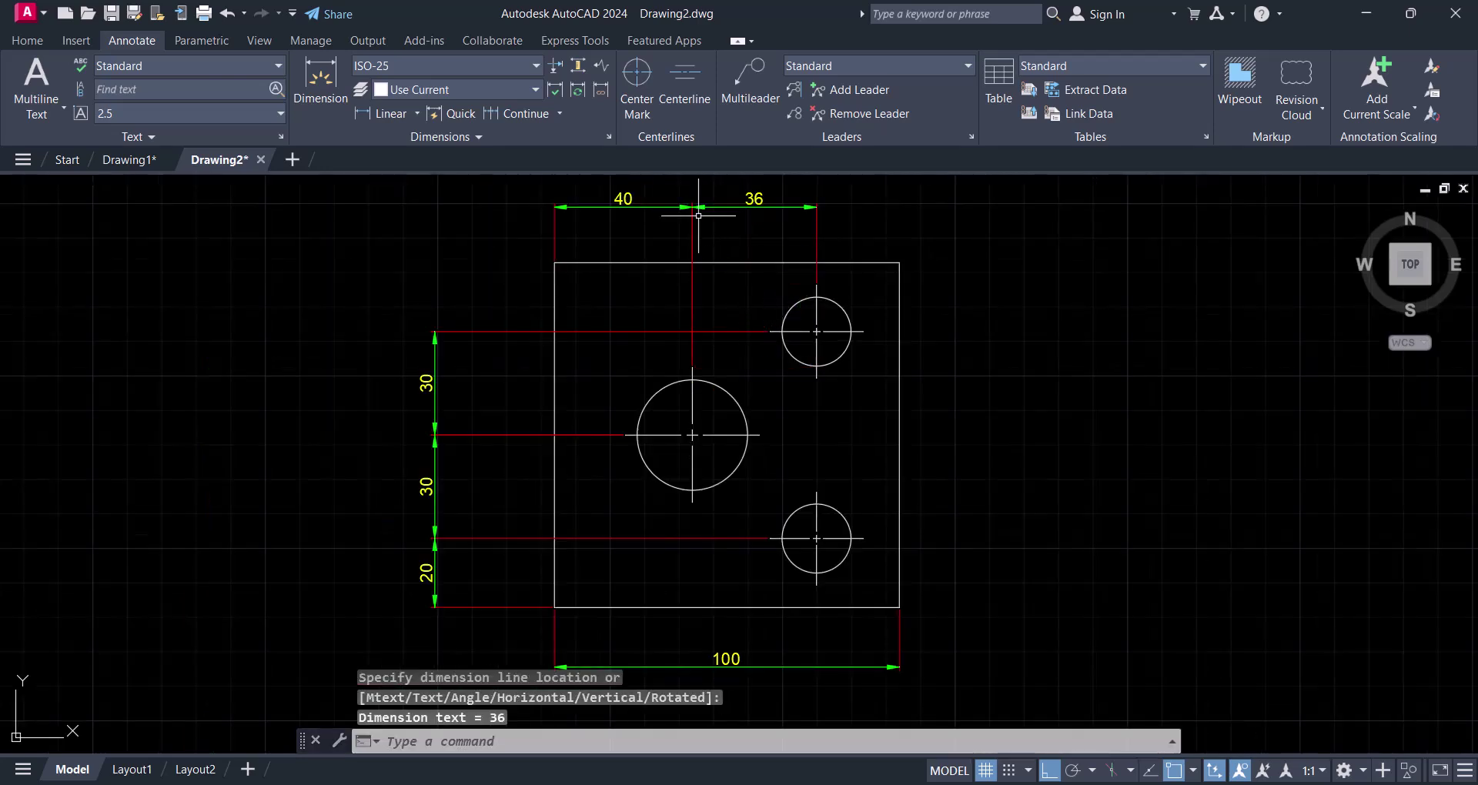
key("Return")
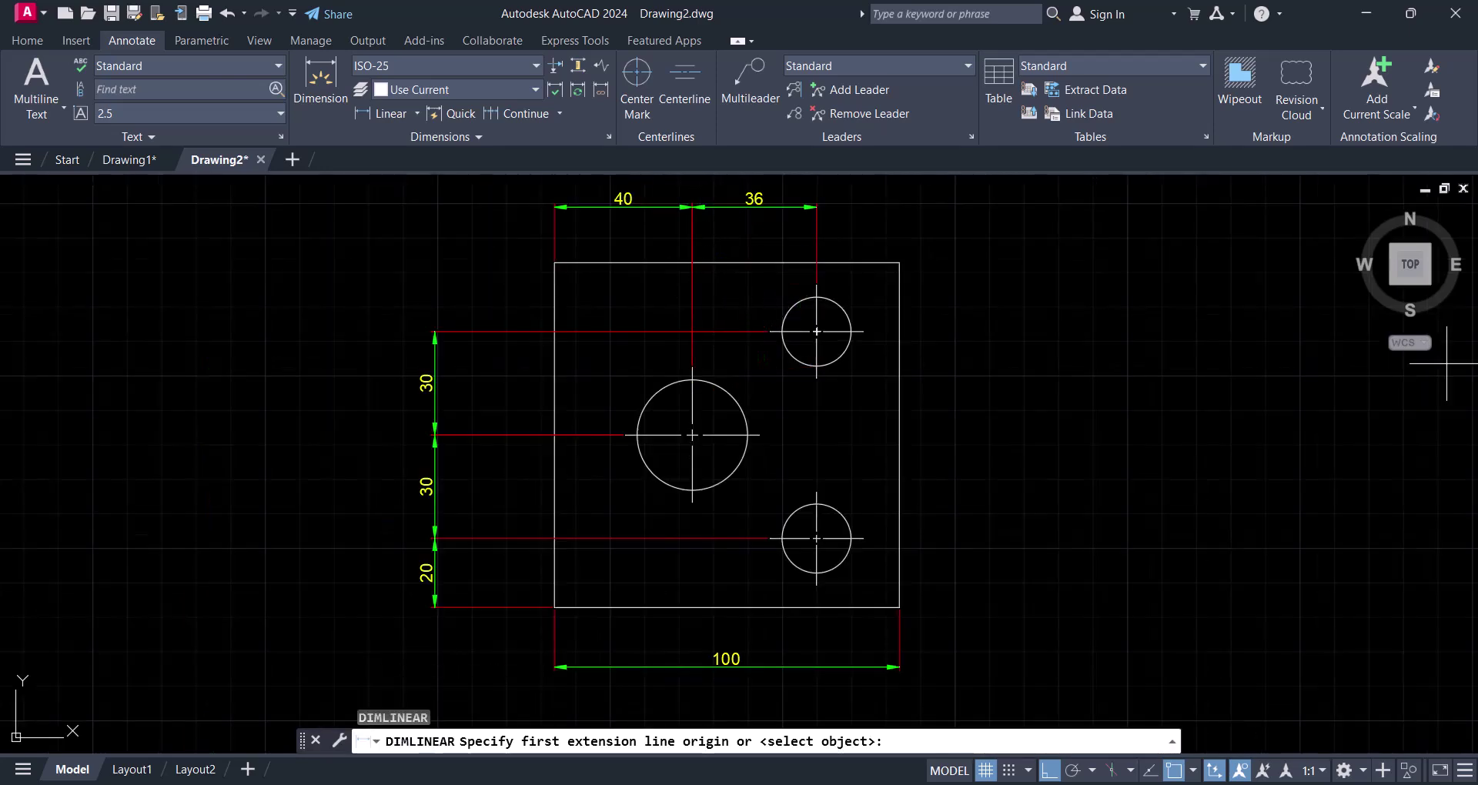
Add a Ø32 diameter dimension to the large hole, placed below-left
left_click(416, 114)
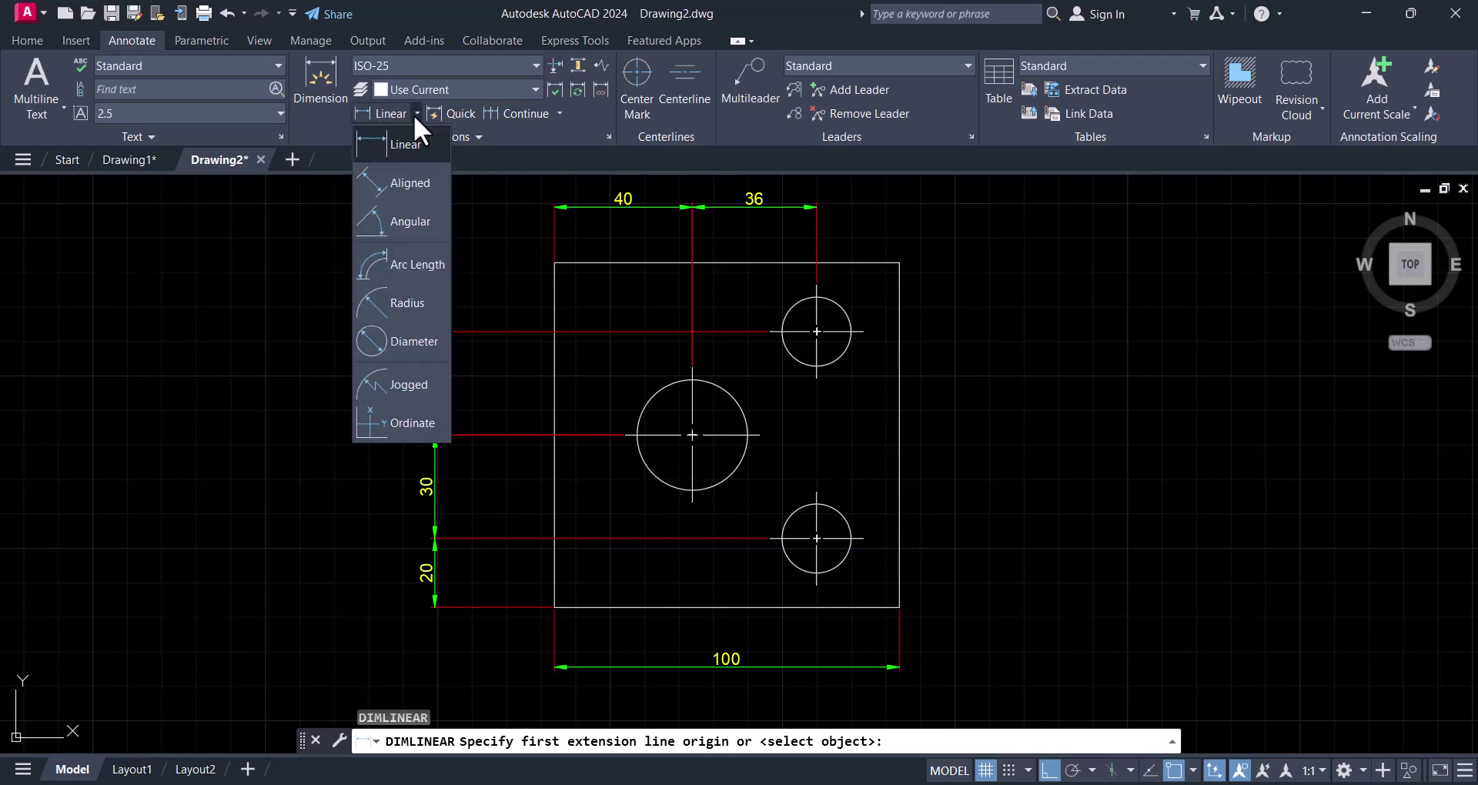
left_click(409, 343)
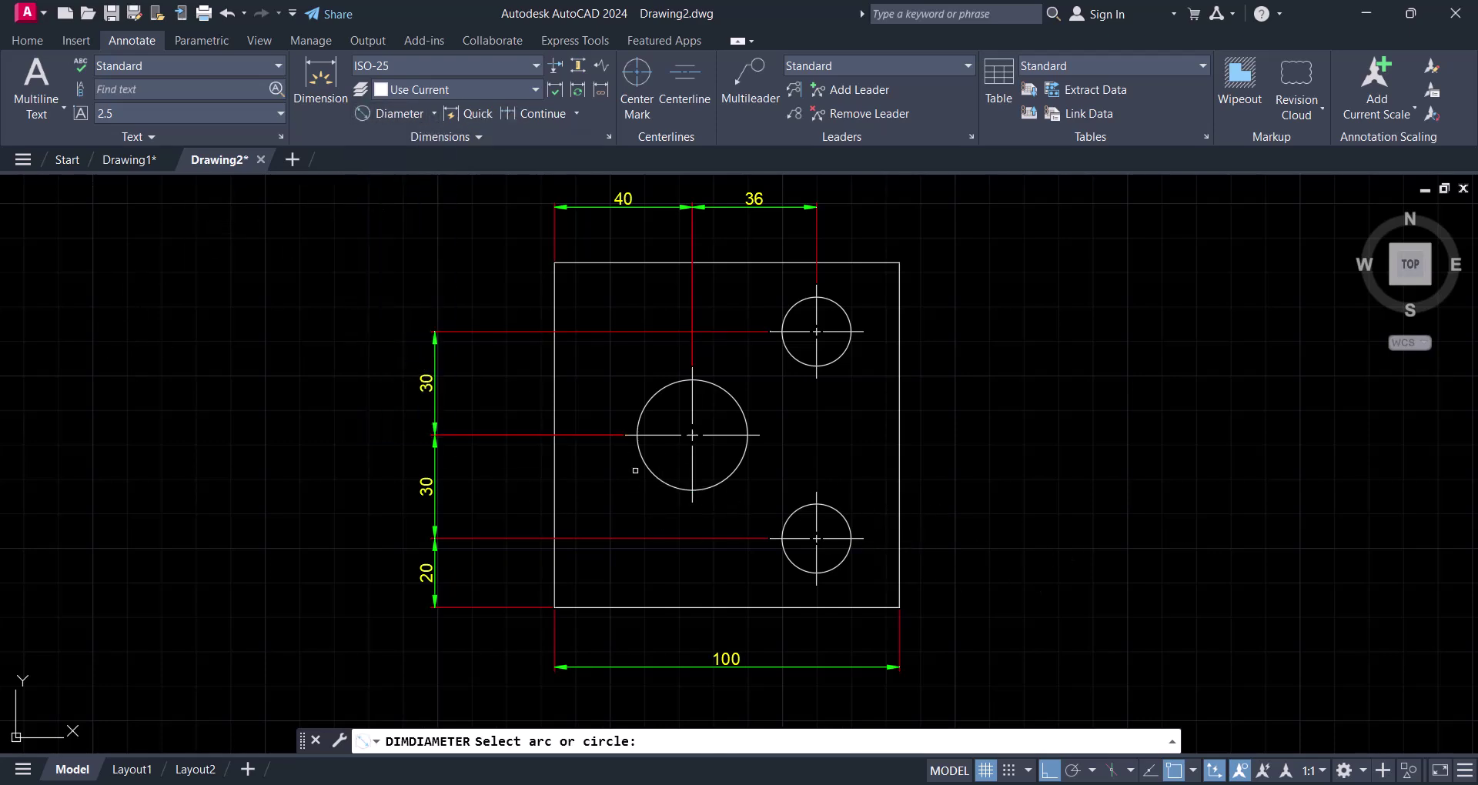
left_click(652, 478)
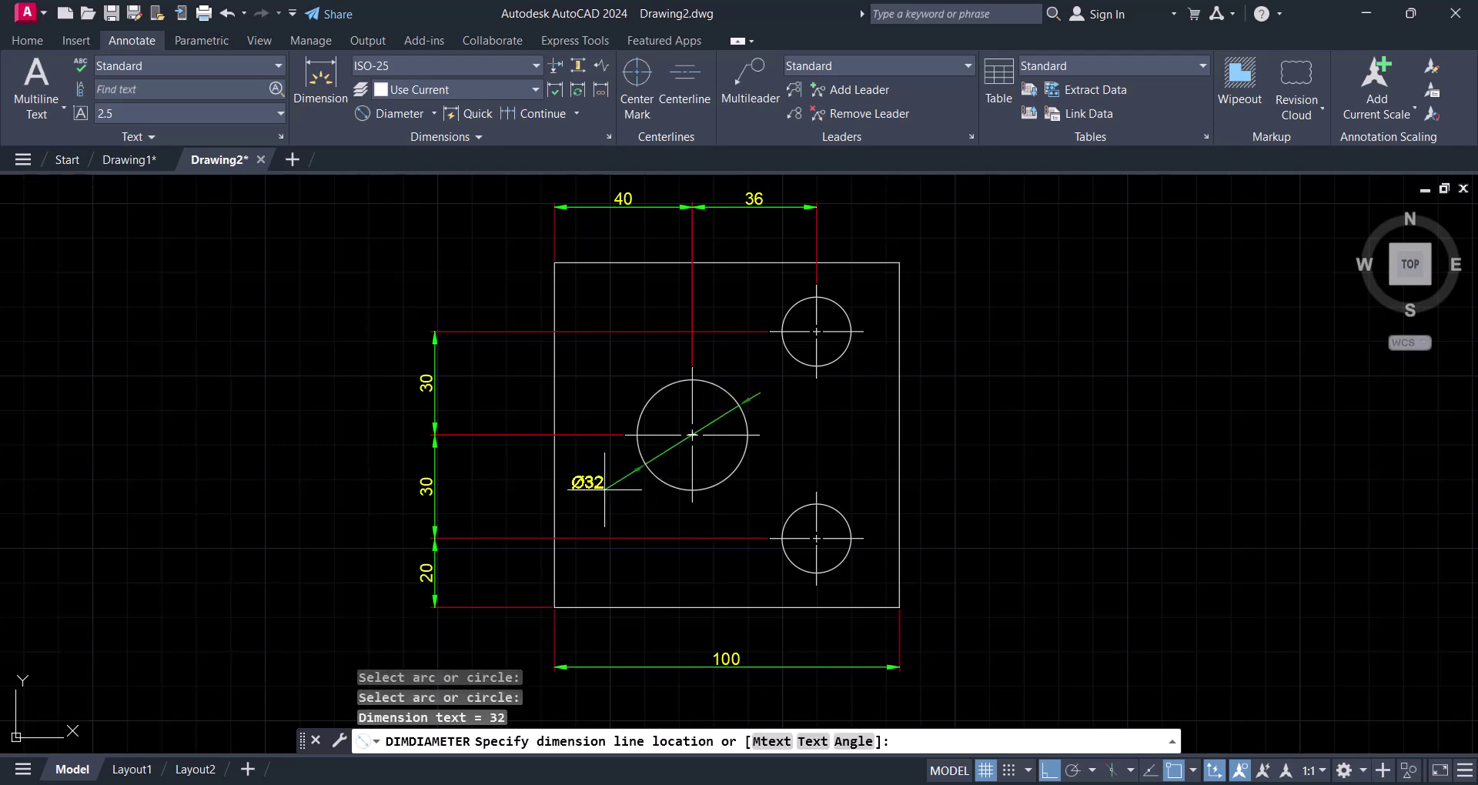
left_click(617, 512)
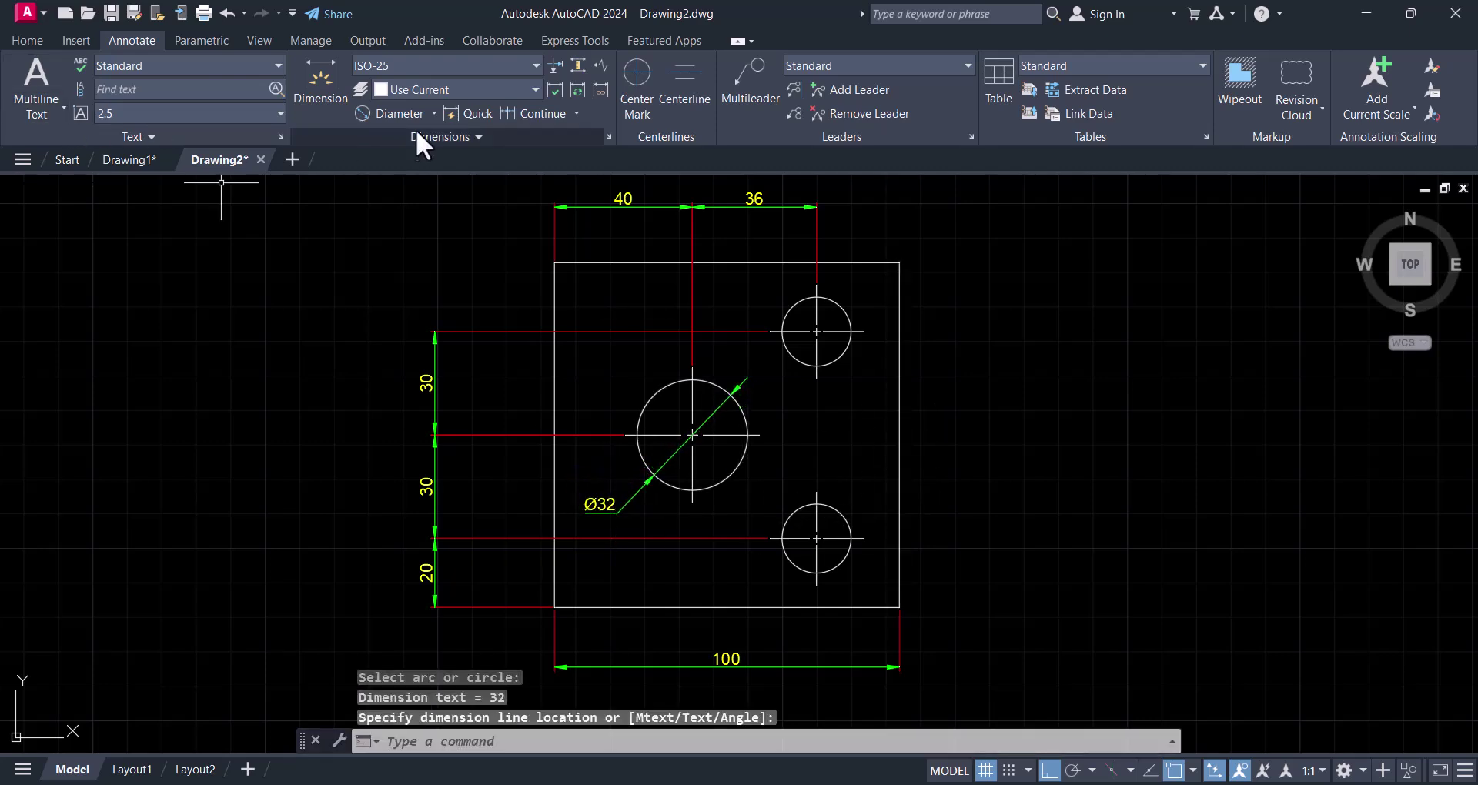
Add an R10 radius dimension to the upper-right hole, placed right of the plate
left_click(429, 112)
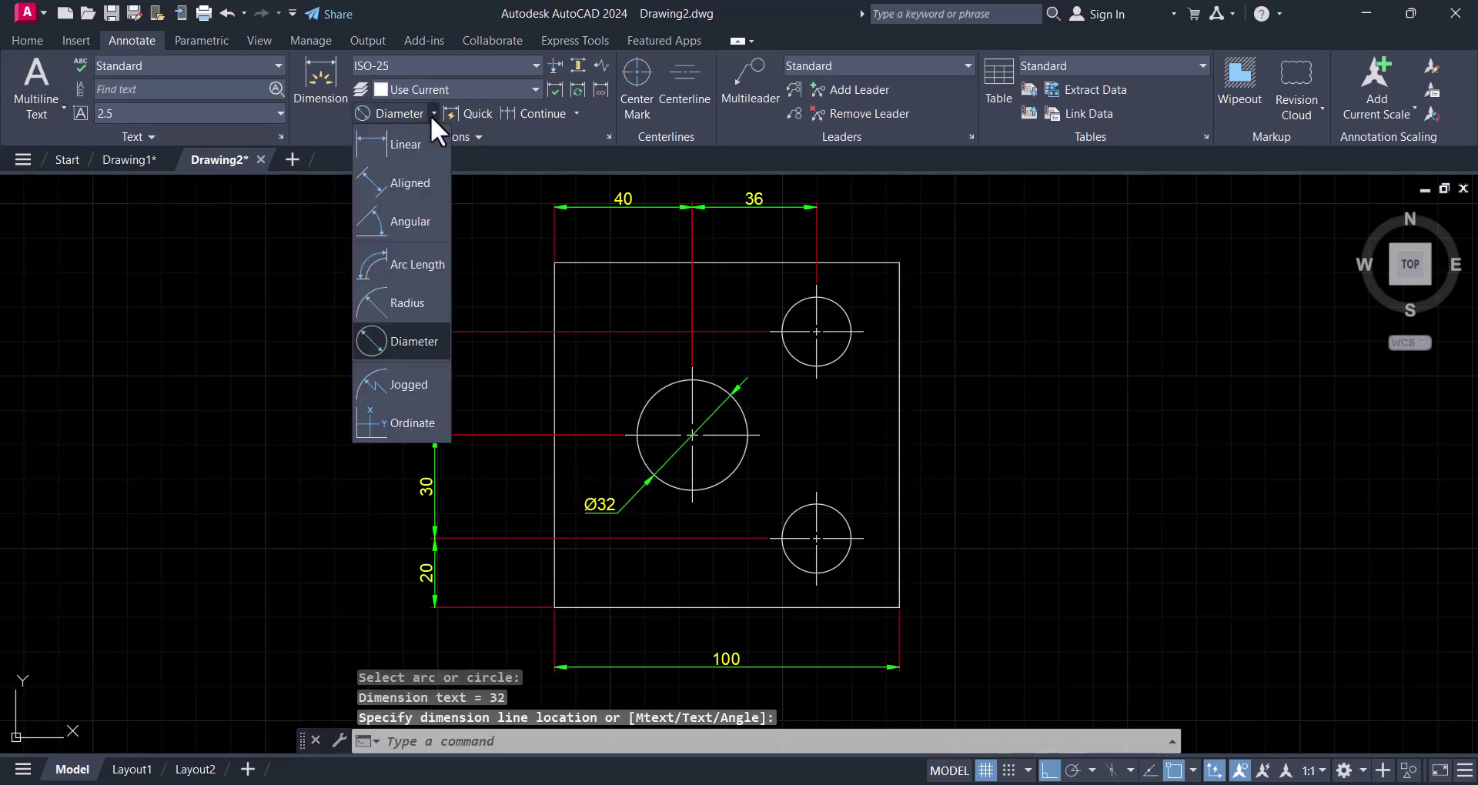
left_click(404, 303)
left_click(841, 363)
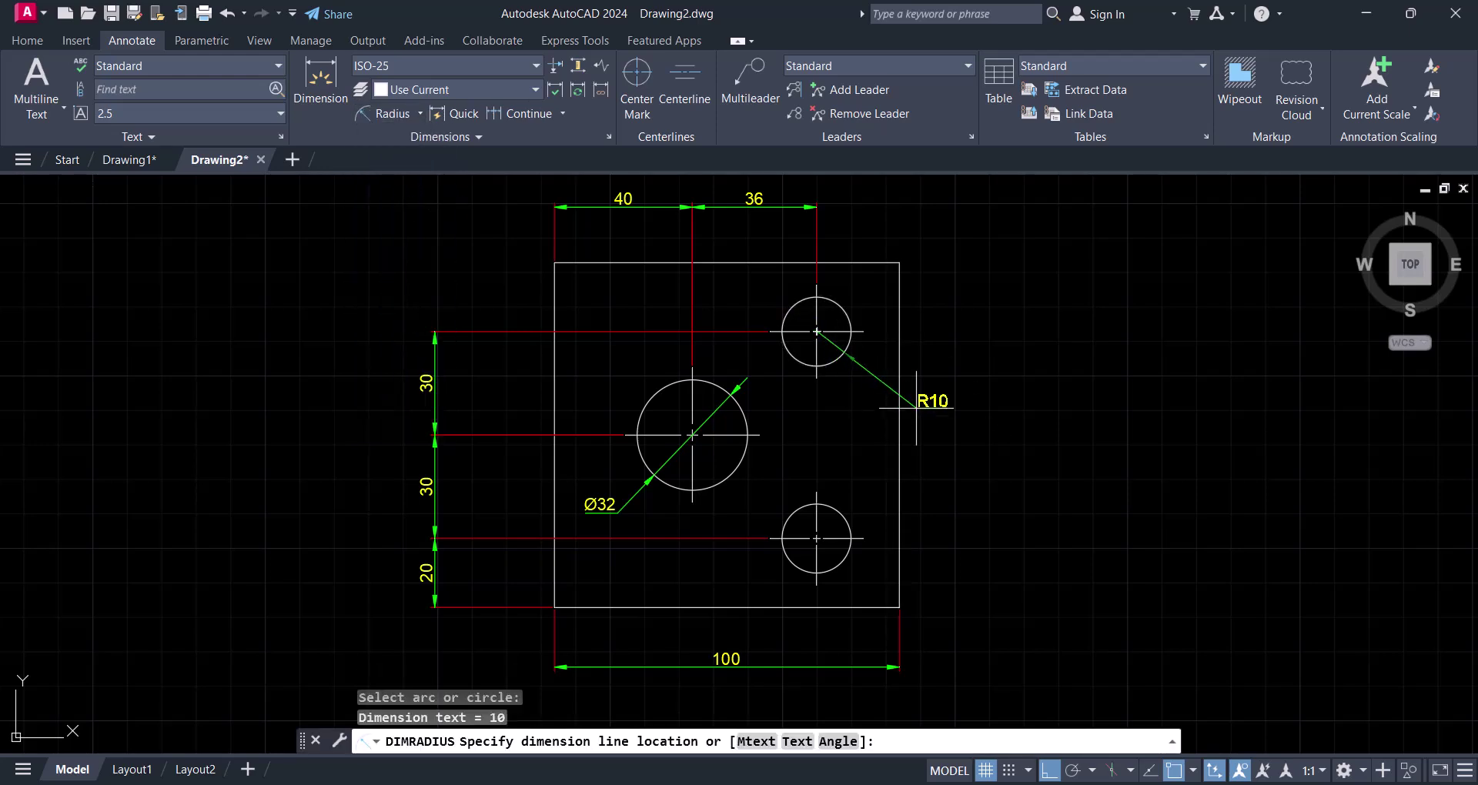
left_click(948, 385)
mouse_move(1411, 265)
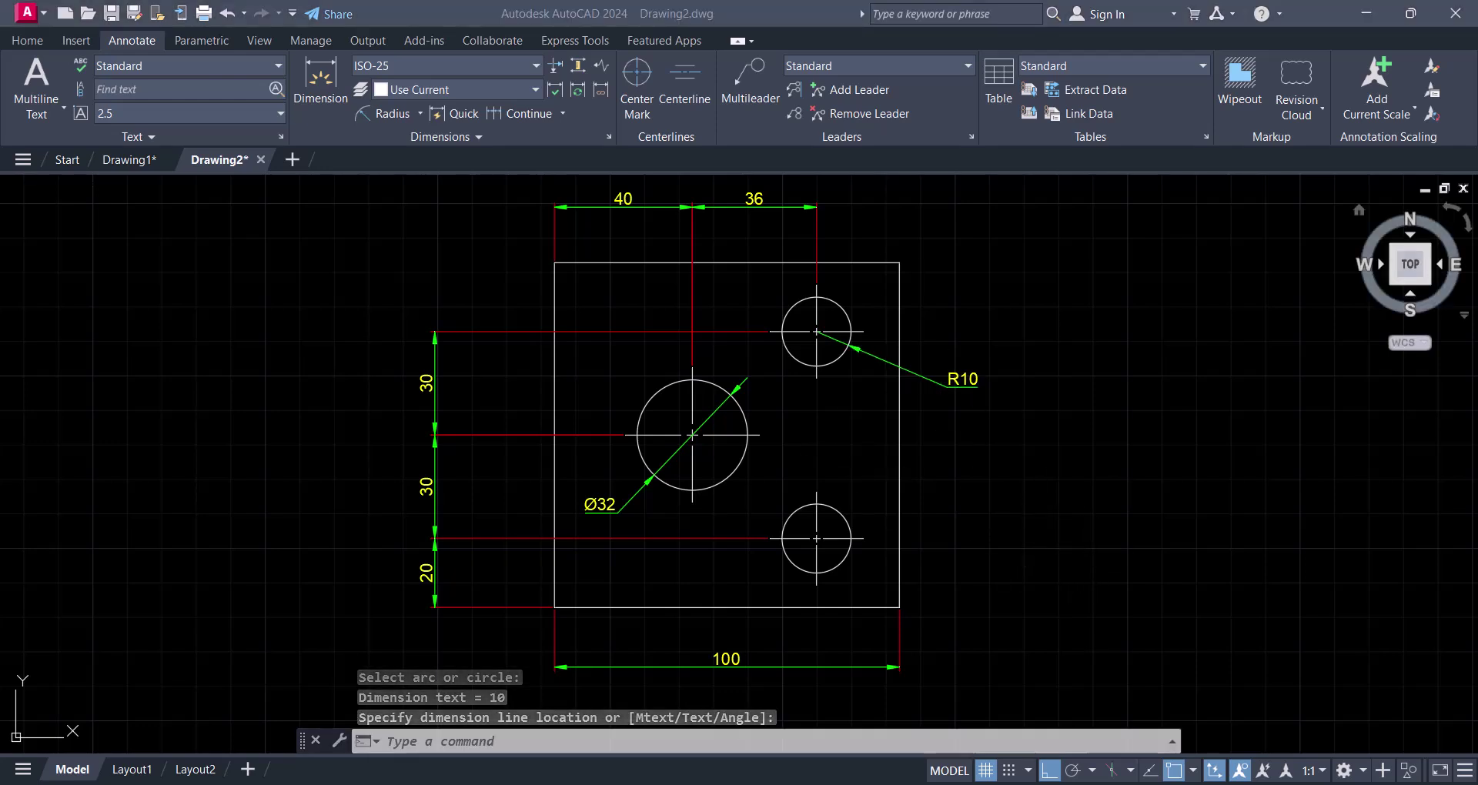
Edit the R10 label with ED so it reads '2 HOLES R10'
scroll(960, 391, "up", 2)
key("Escape")
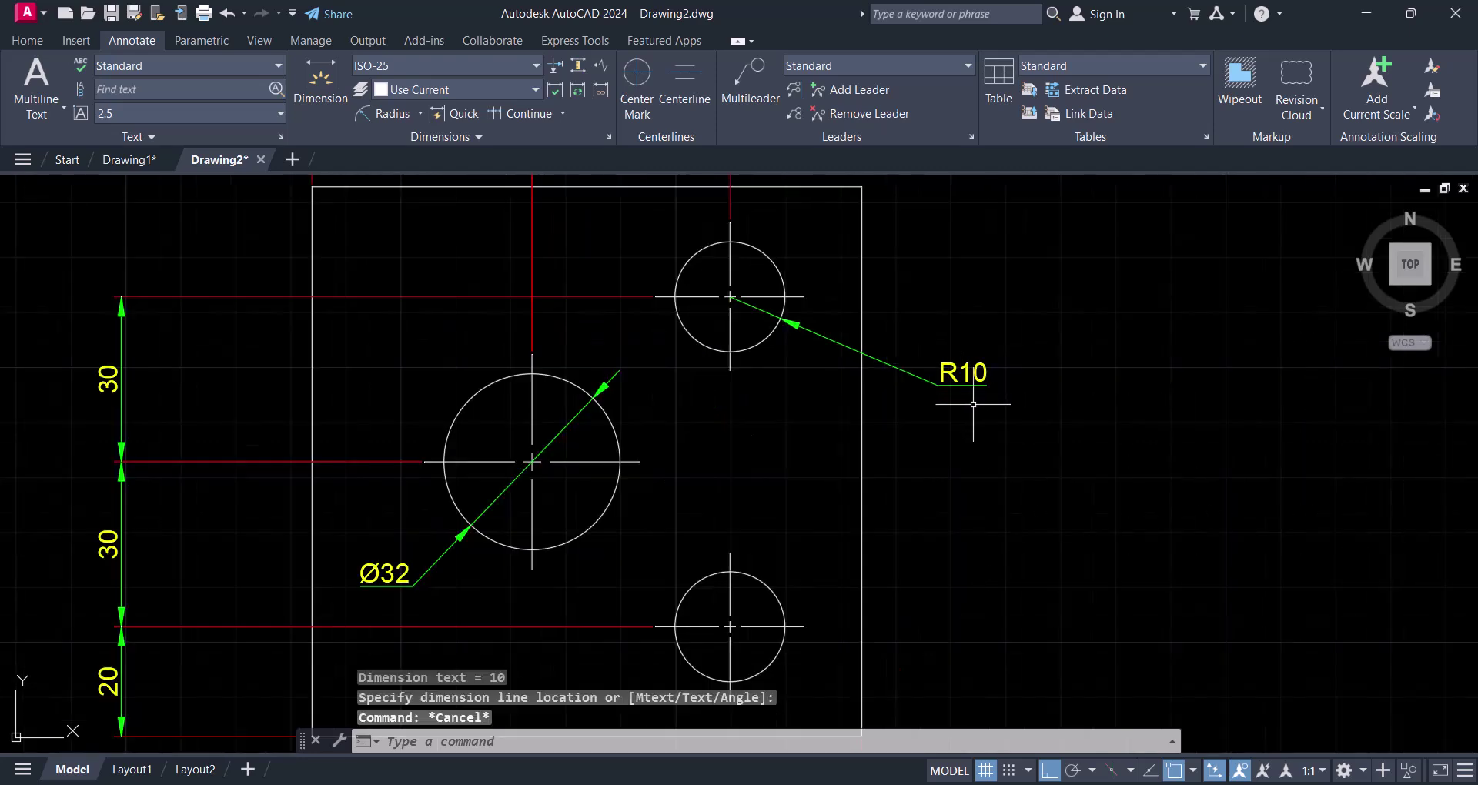
type("ed")
key("Return")
left_click(946, 381)
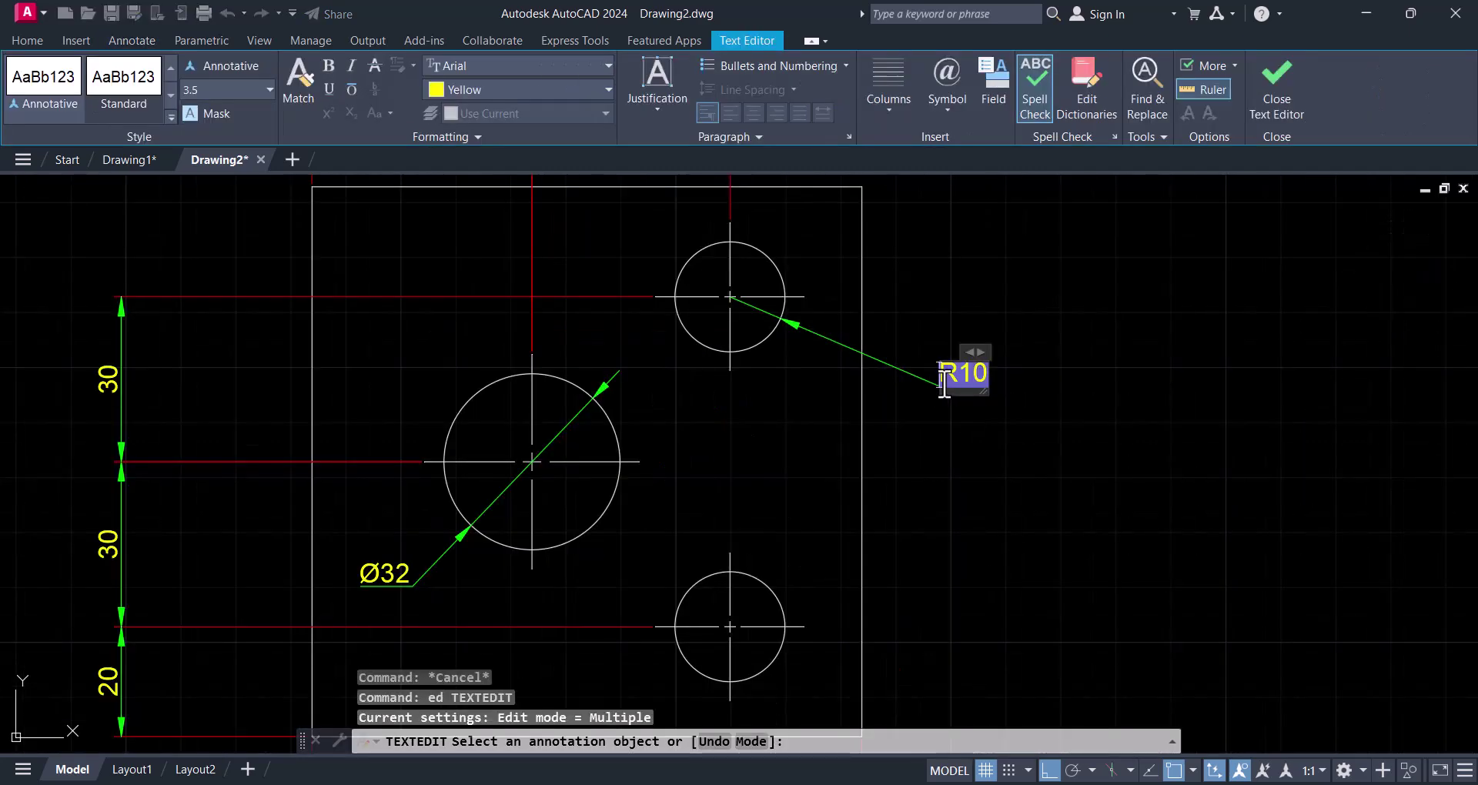
type("2")
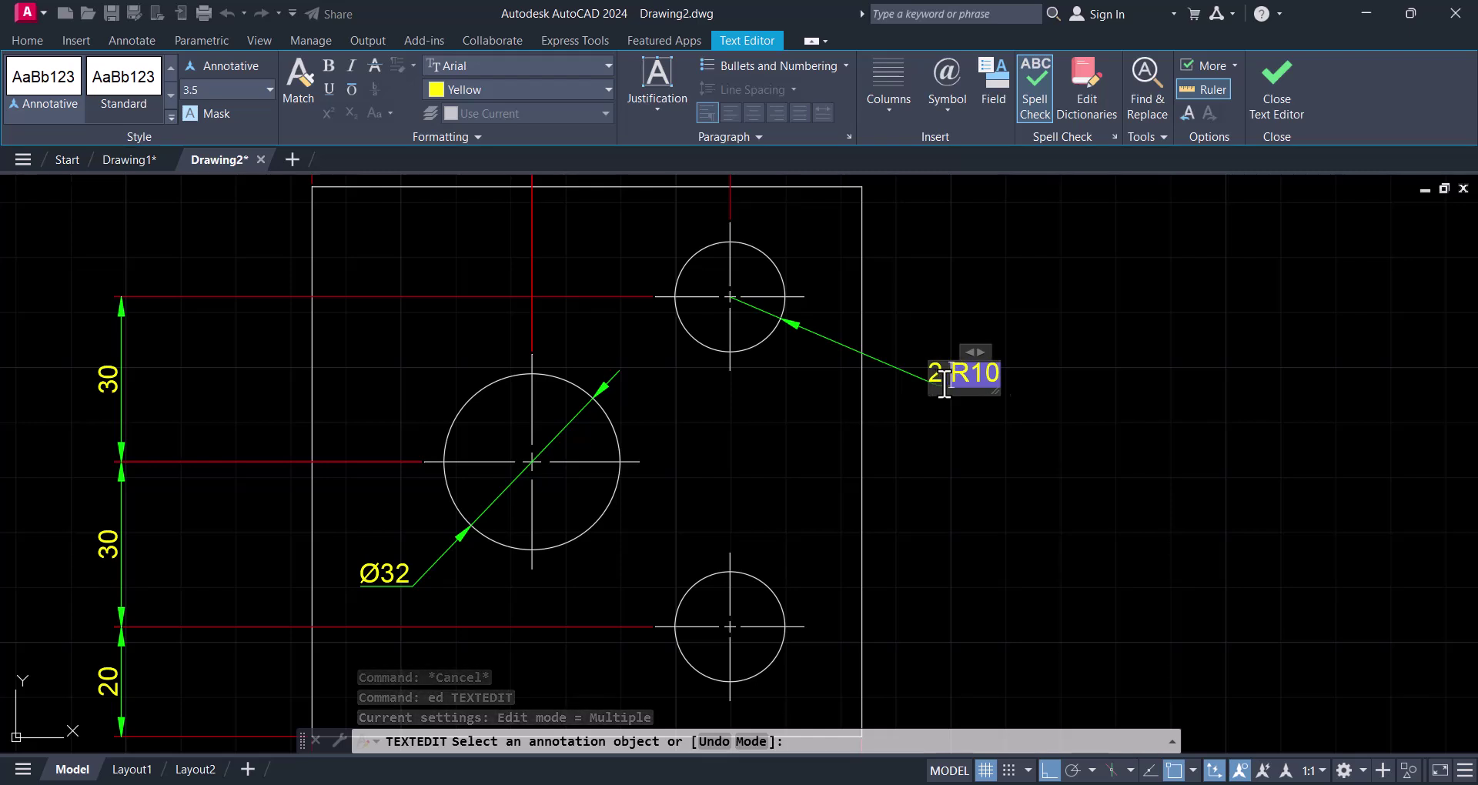
type(" HOLES")
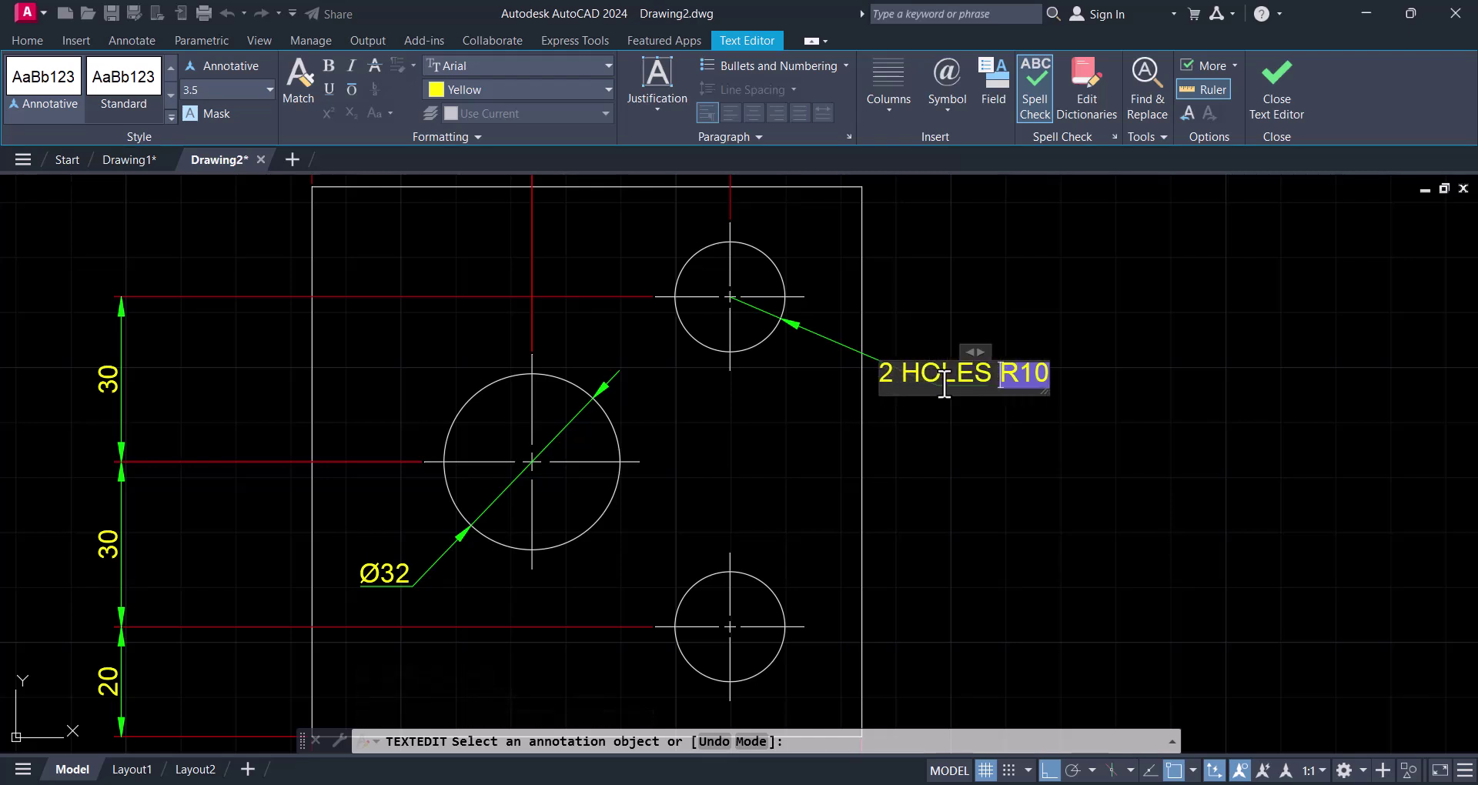
left_click(1111, 562)
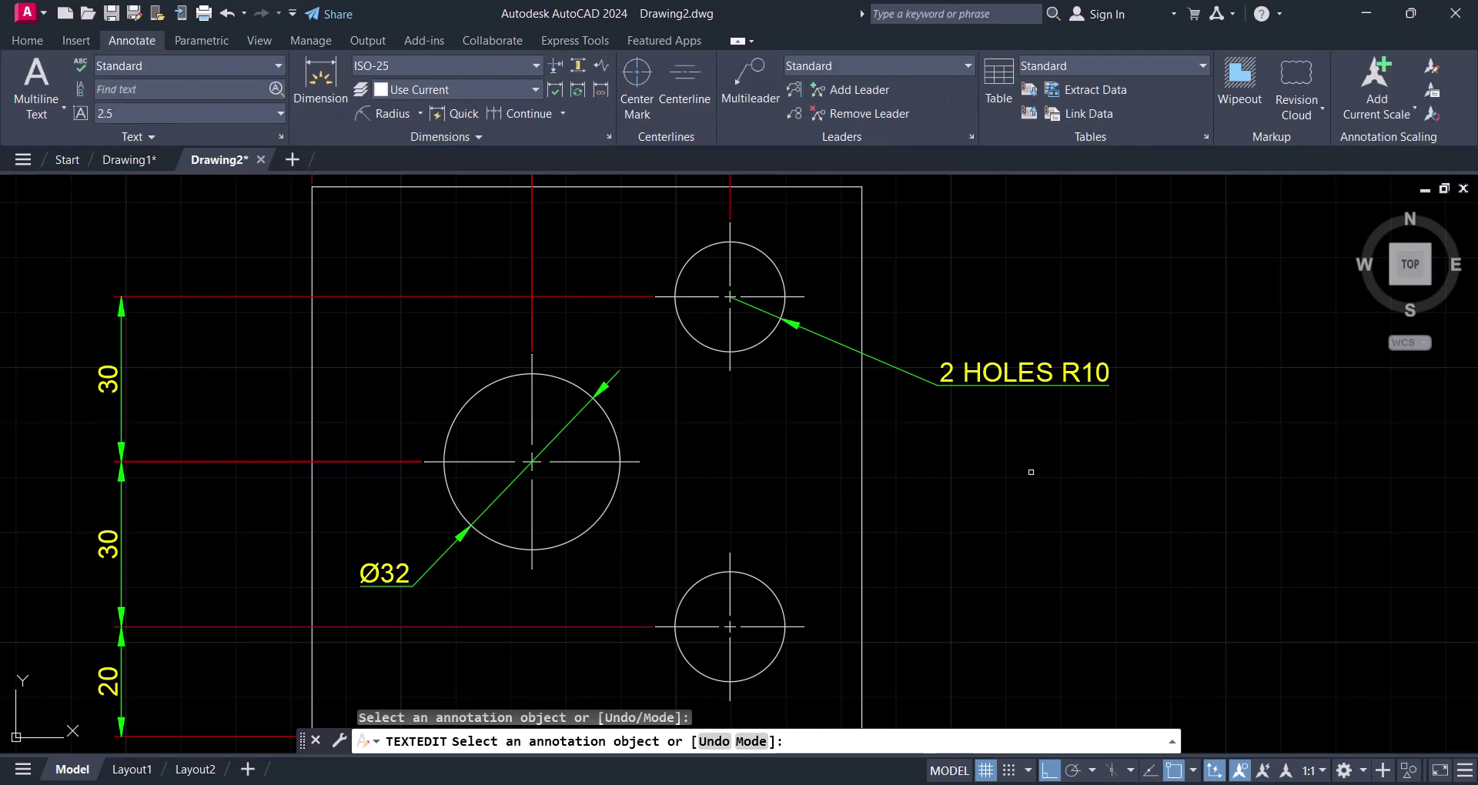
Zoom out to show the whole plate with all its dimensions
scroll(750, 457, "down", 2)
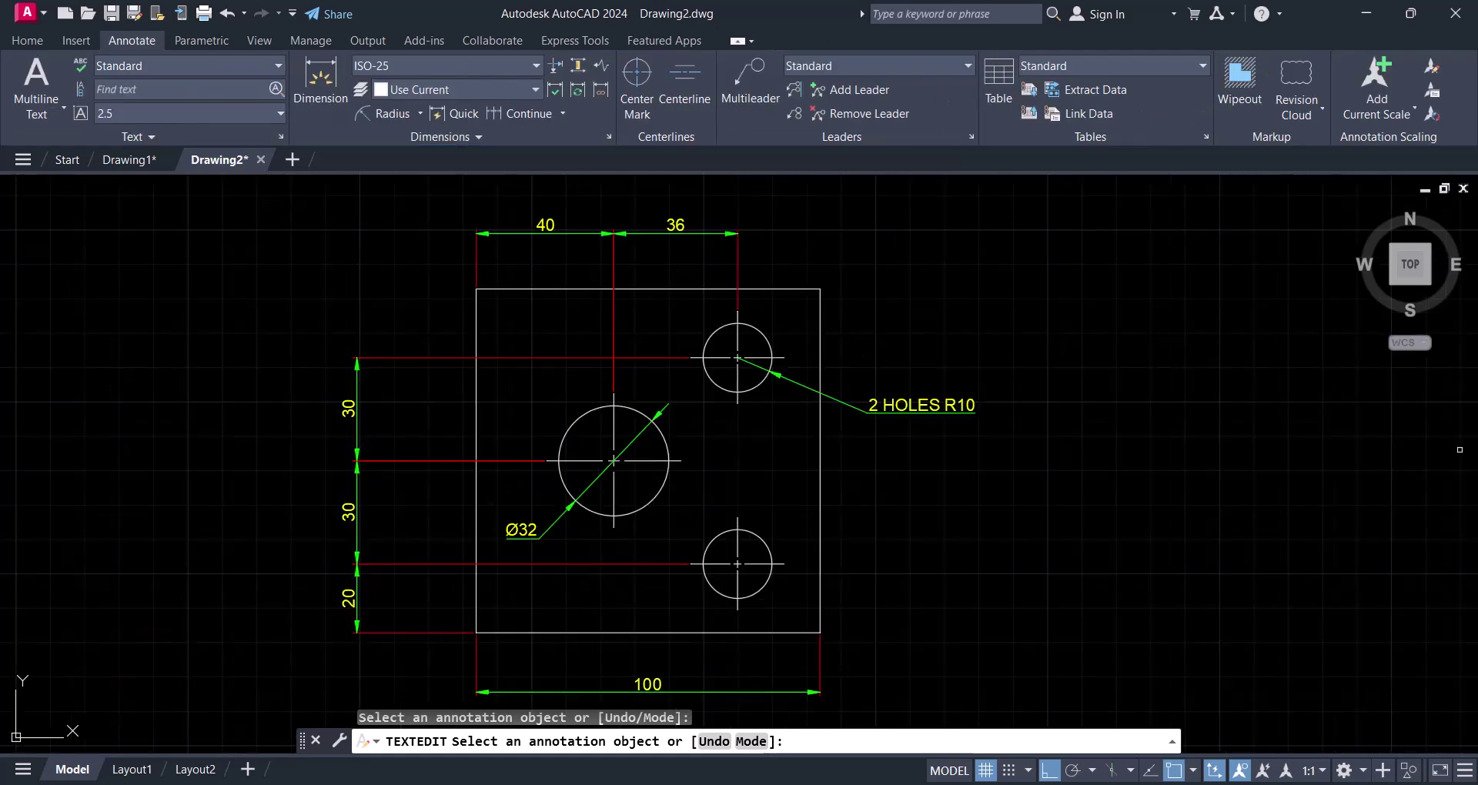